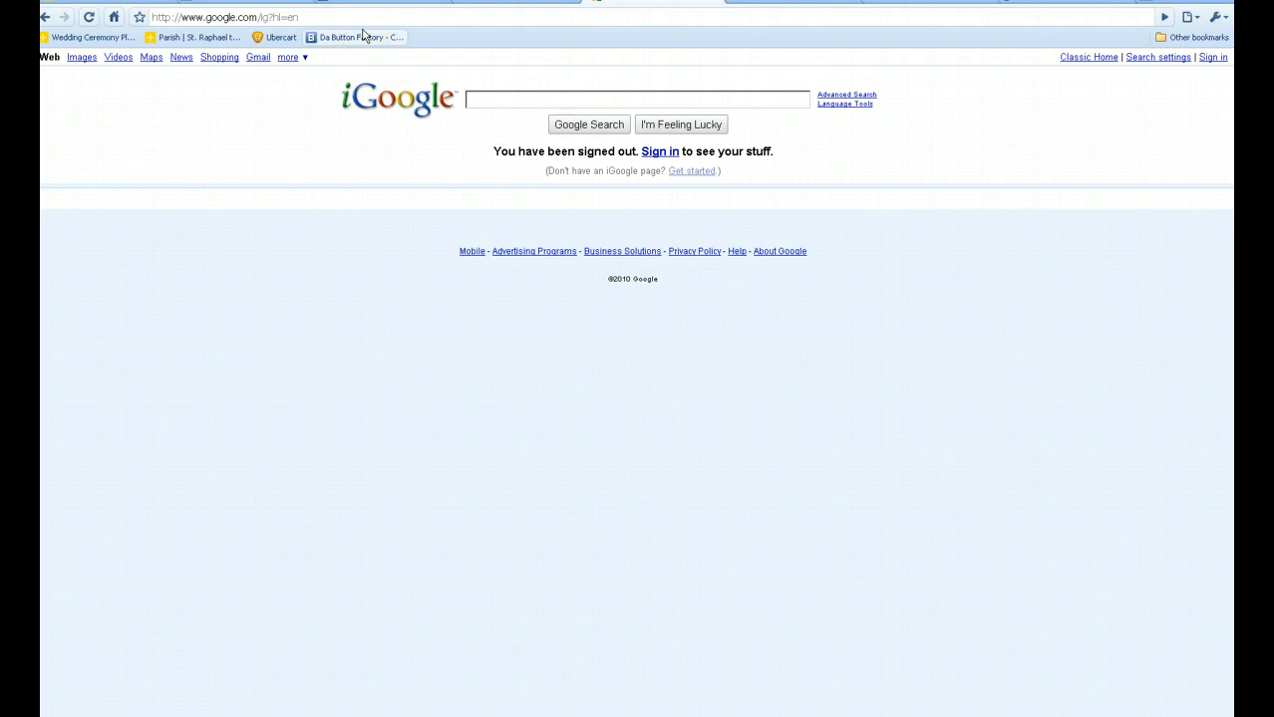
{"action": "left_click", "coordinate": [361, 13]}
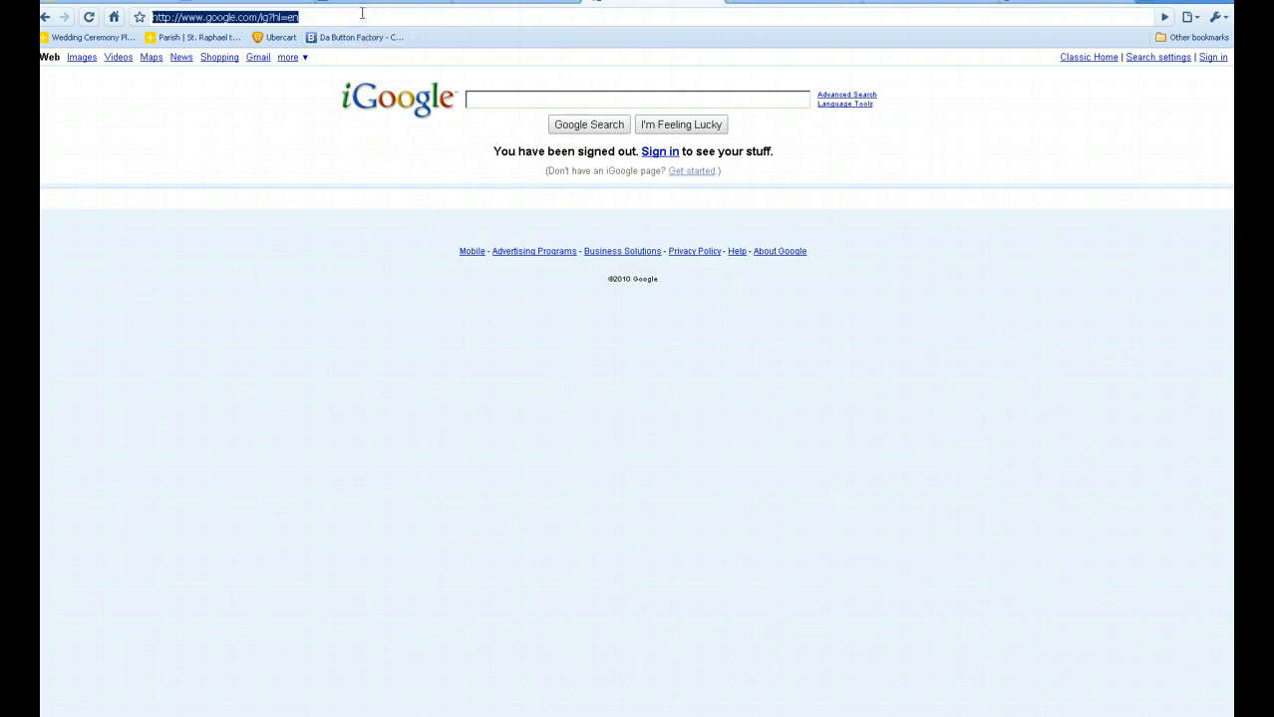
{"action": "type", "text": "www."}
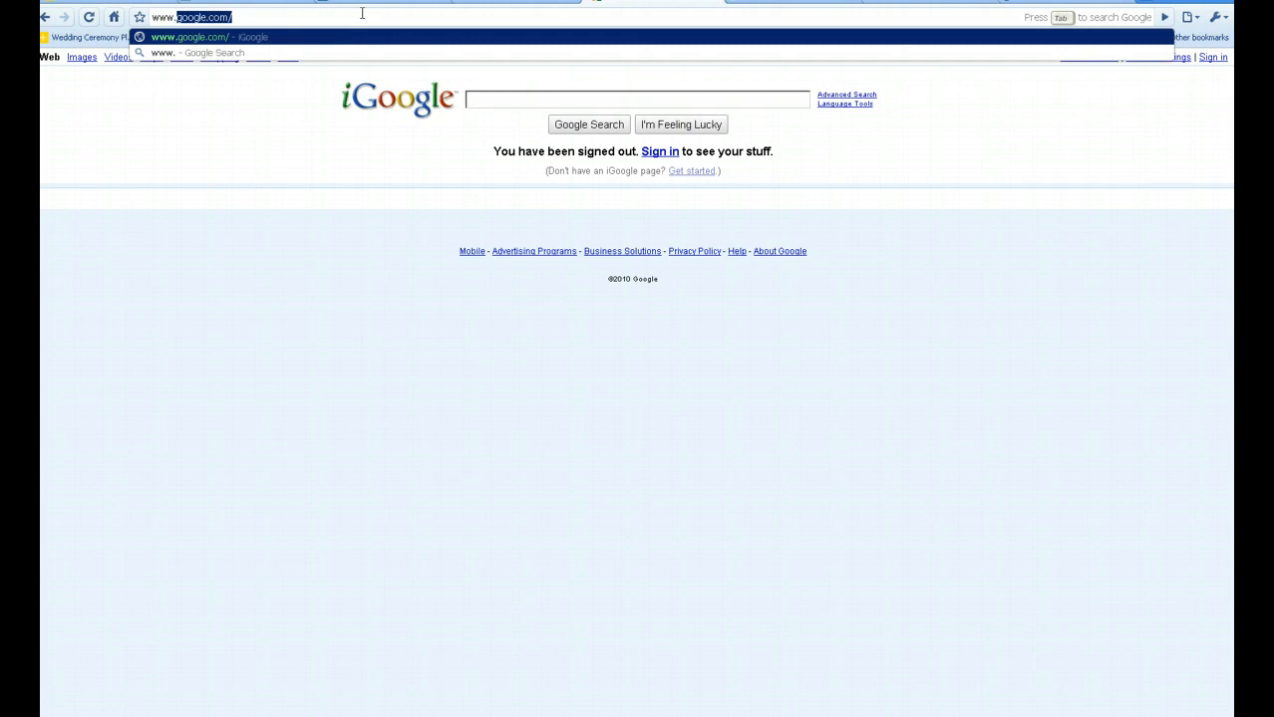
{"action": "type", "text": "google.com"}
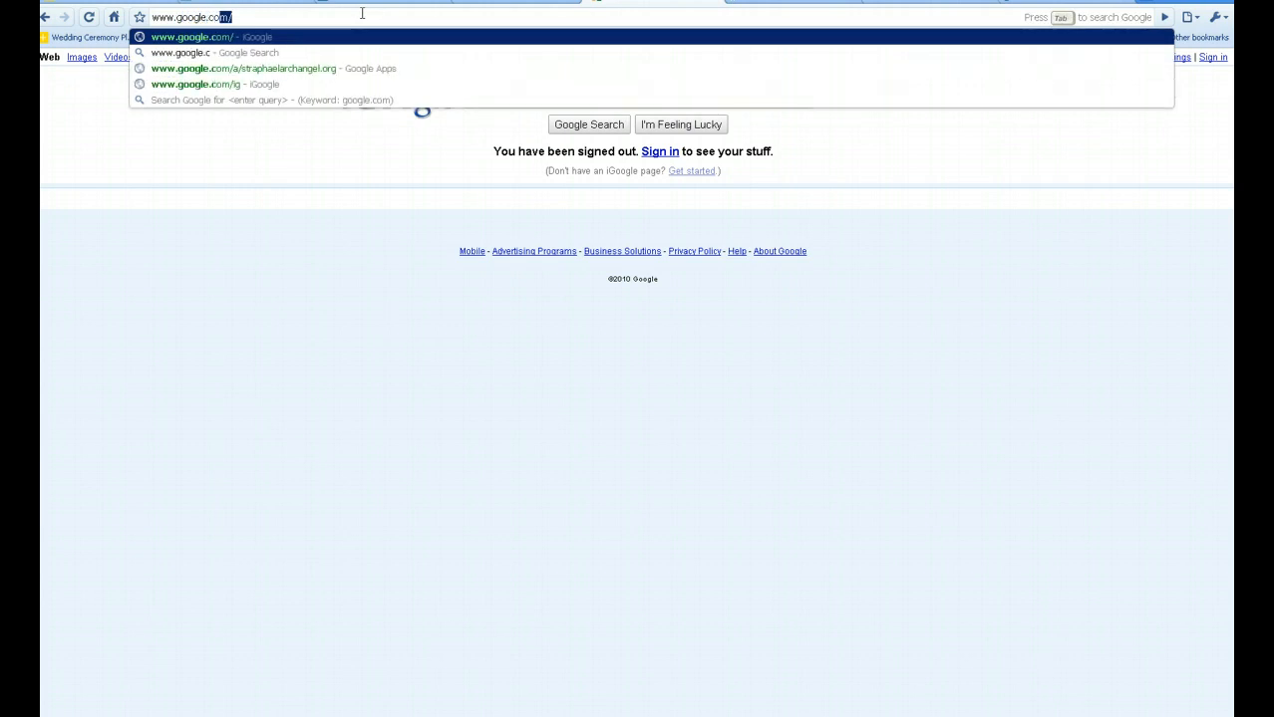
{"action": "type", "text": "/a/"}
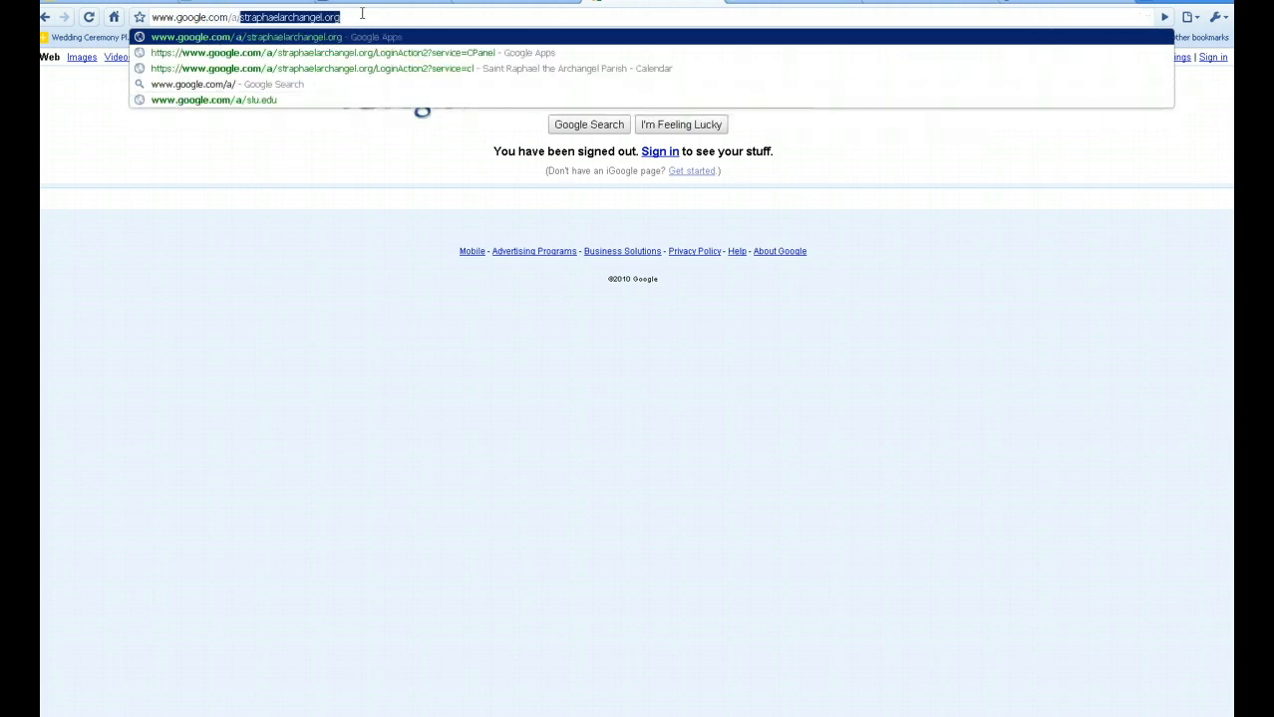
{"action": "type", "text": "straphaelar"}
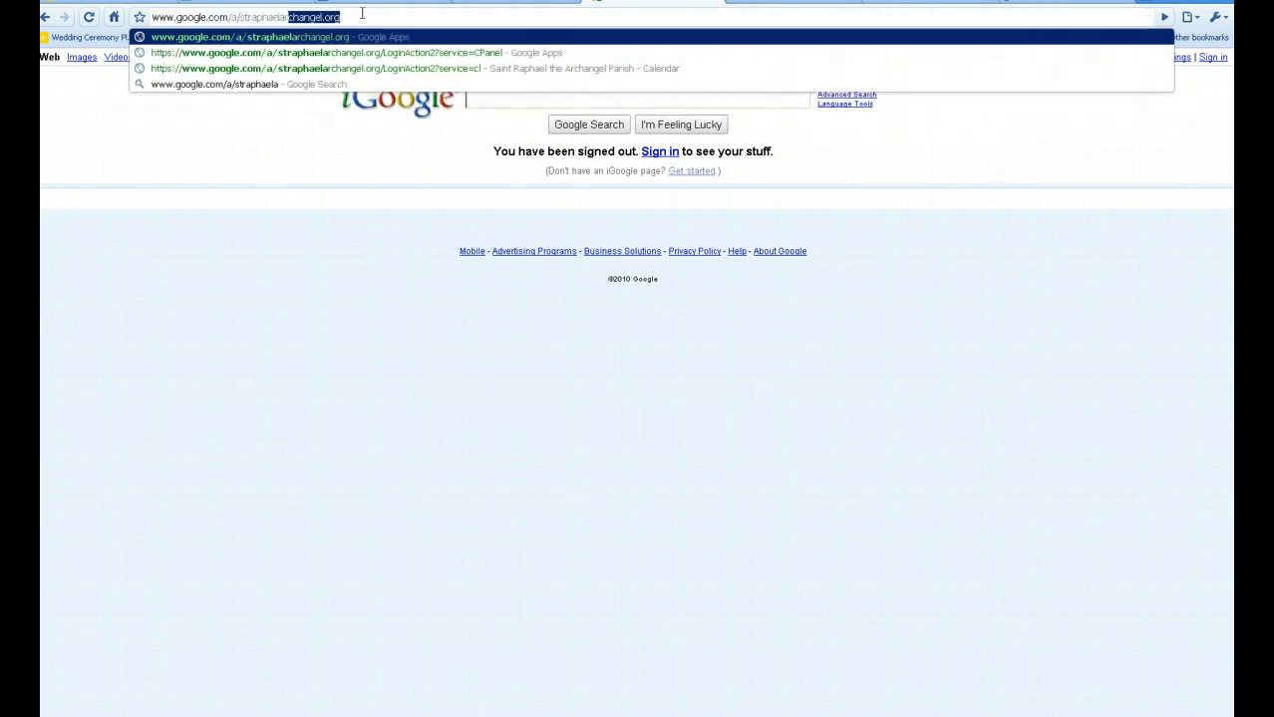
{"action": "type", "text": "changel.org"}
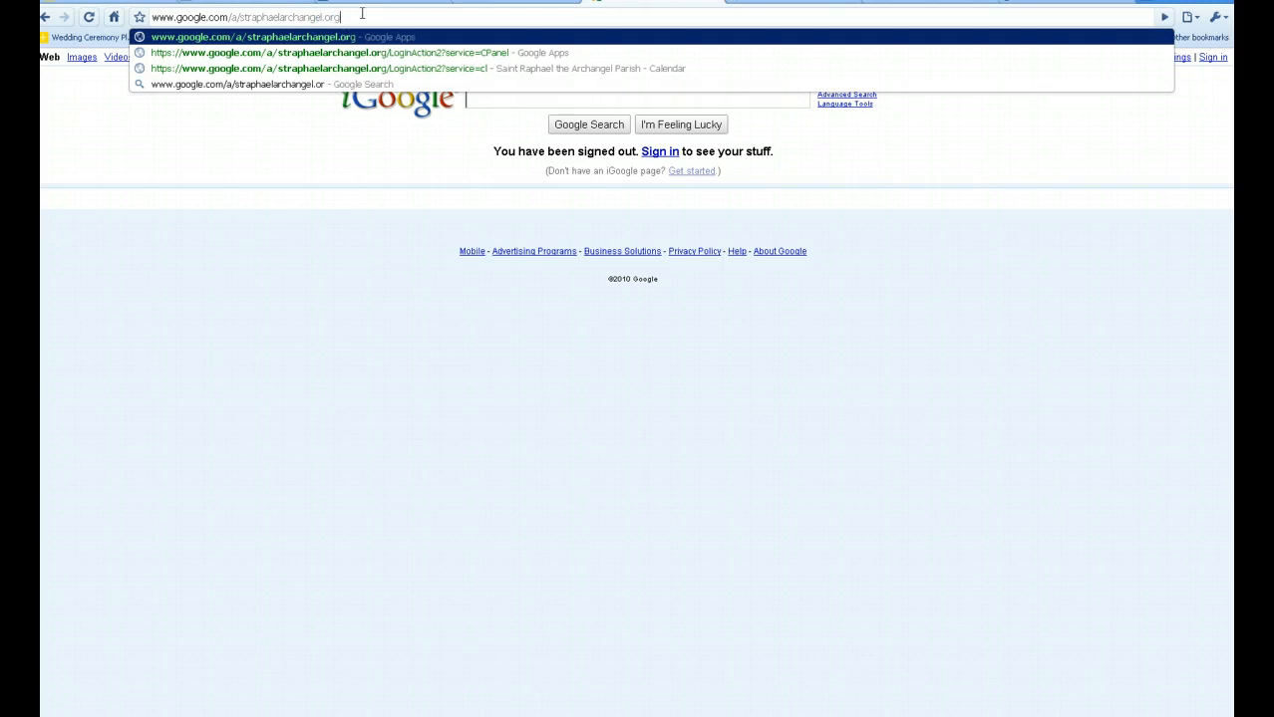
{"action": "key", "text": "Return"}
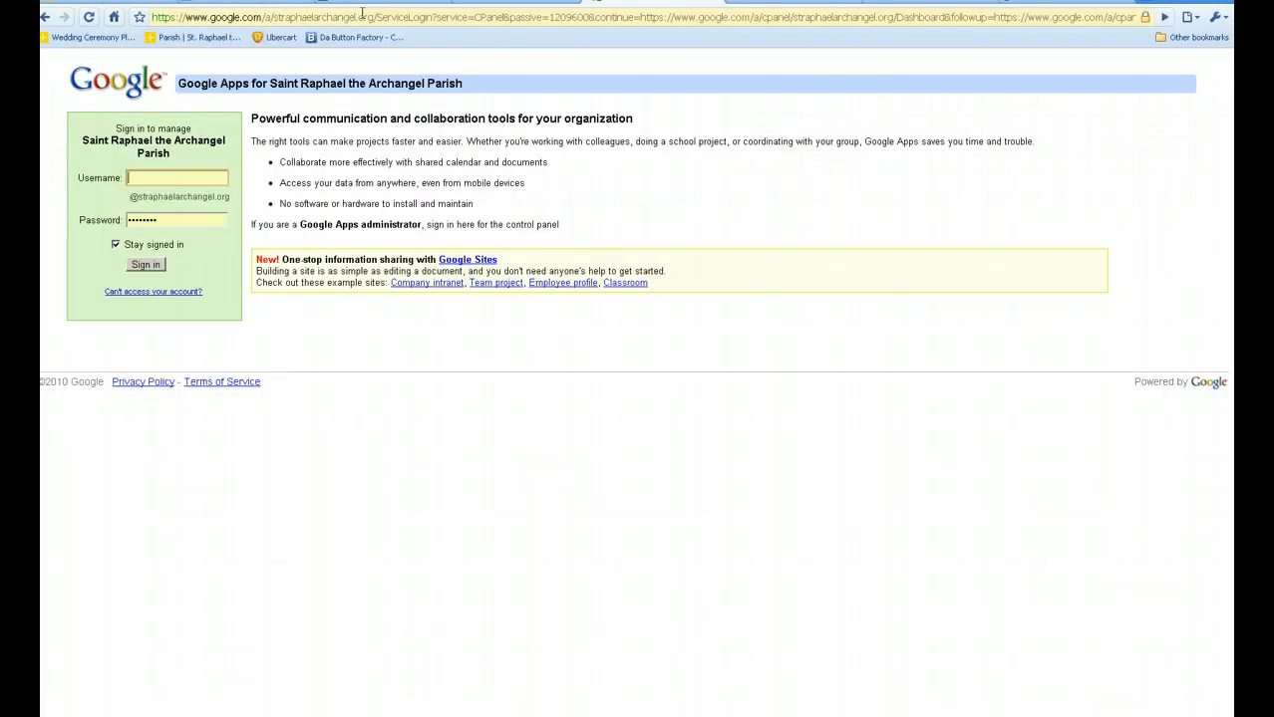
Sign in with the account username and password, leaving Stay signed in unchanged.
{"action": "type", "text": "Gintz"}
{"action": "key", "text": "Tab"}
{"action": "type", "text": "********"}
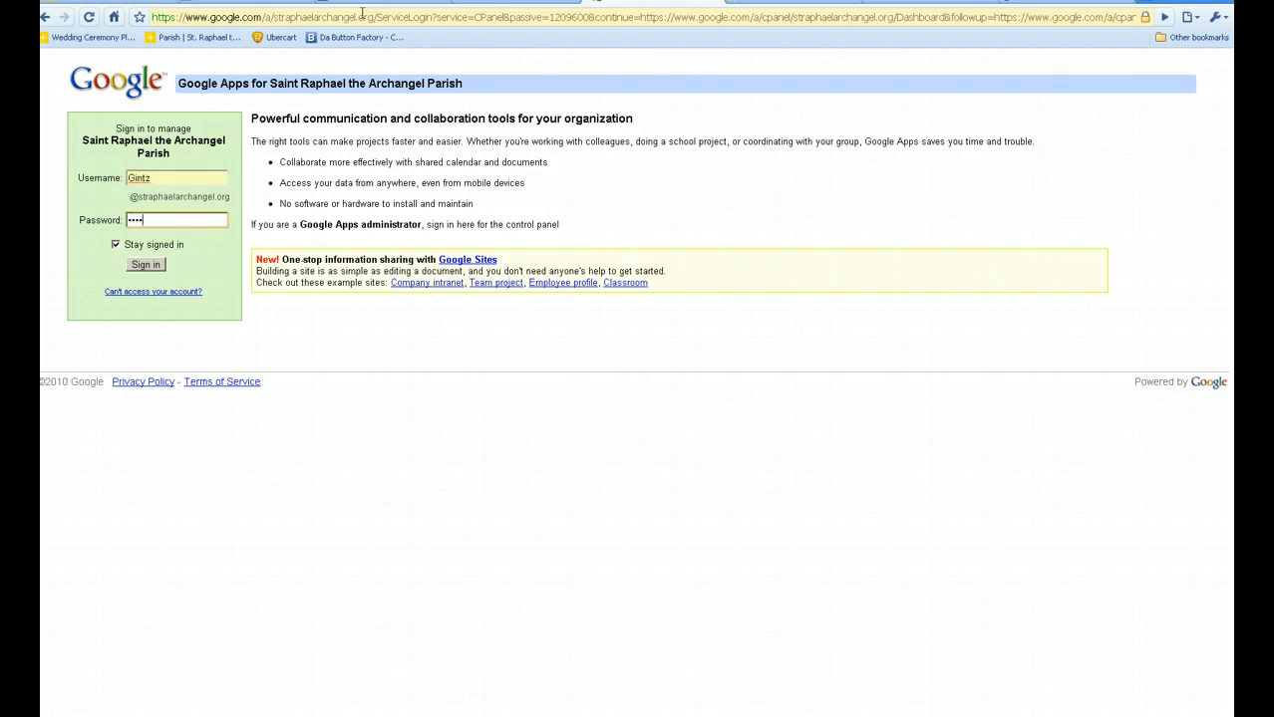
{"action": "key", "text": "Tab"}
{"action": "key", "text": "Tab"}
{"action": "key", "text": "Return"}
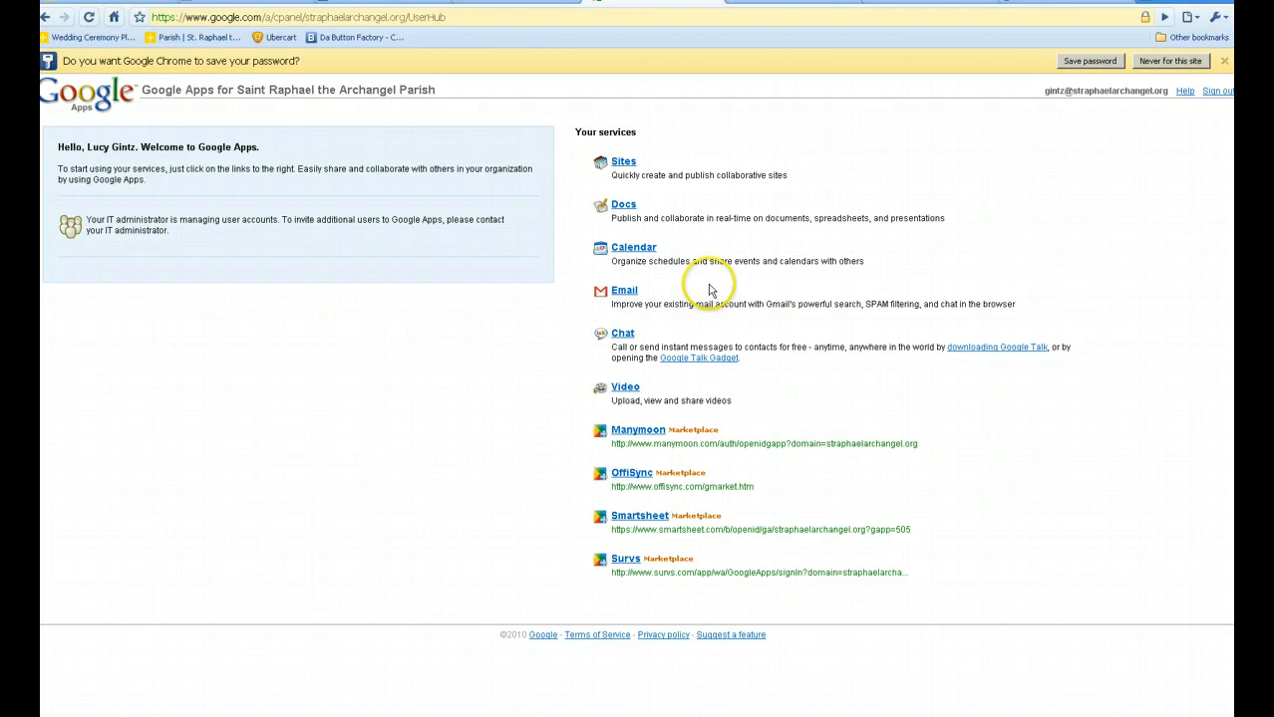
Open Email from the services page, then go to Gmail's Documents list.
{"action": "left_click", "coordinate": [625, 292]}
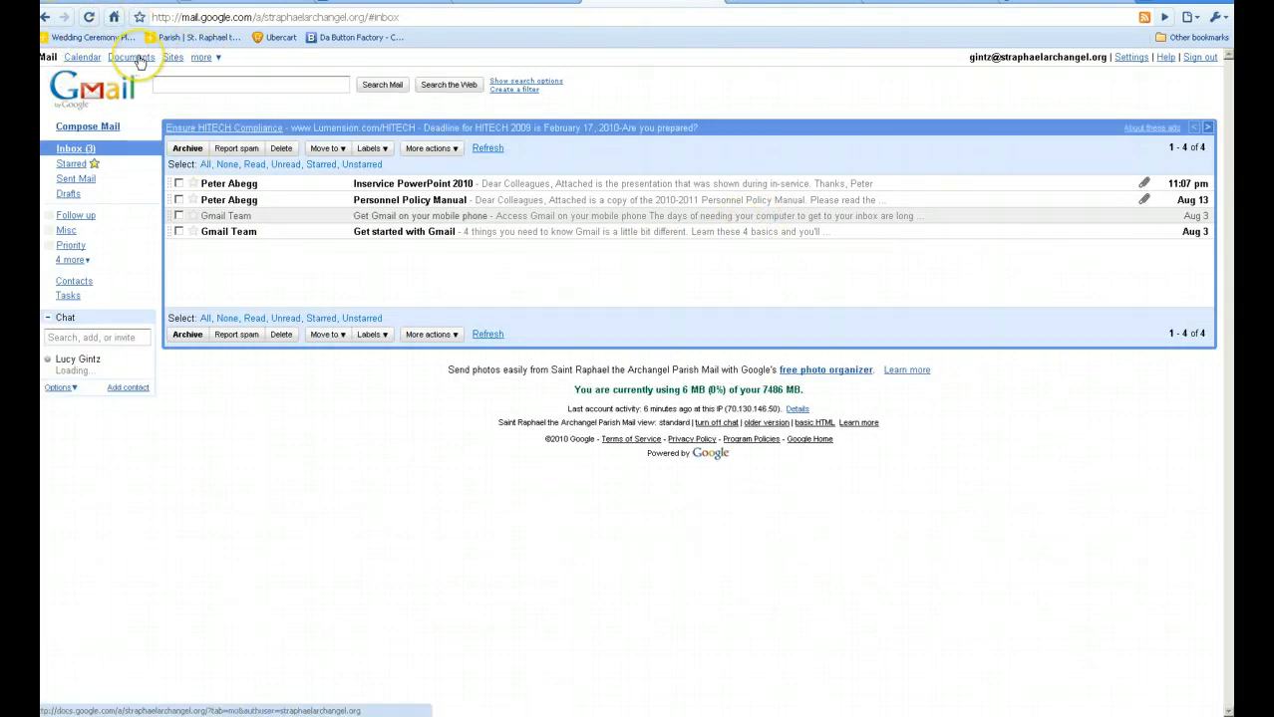
{"action": "left_click", "coordinate": [141, 58]}
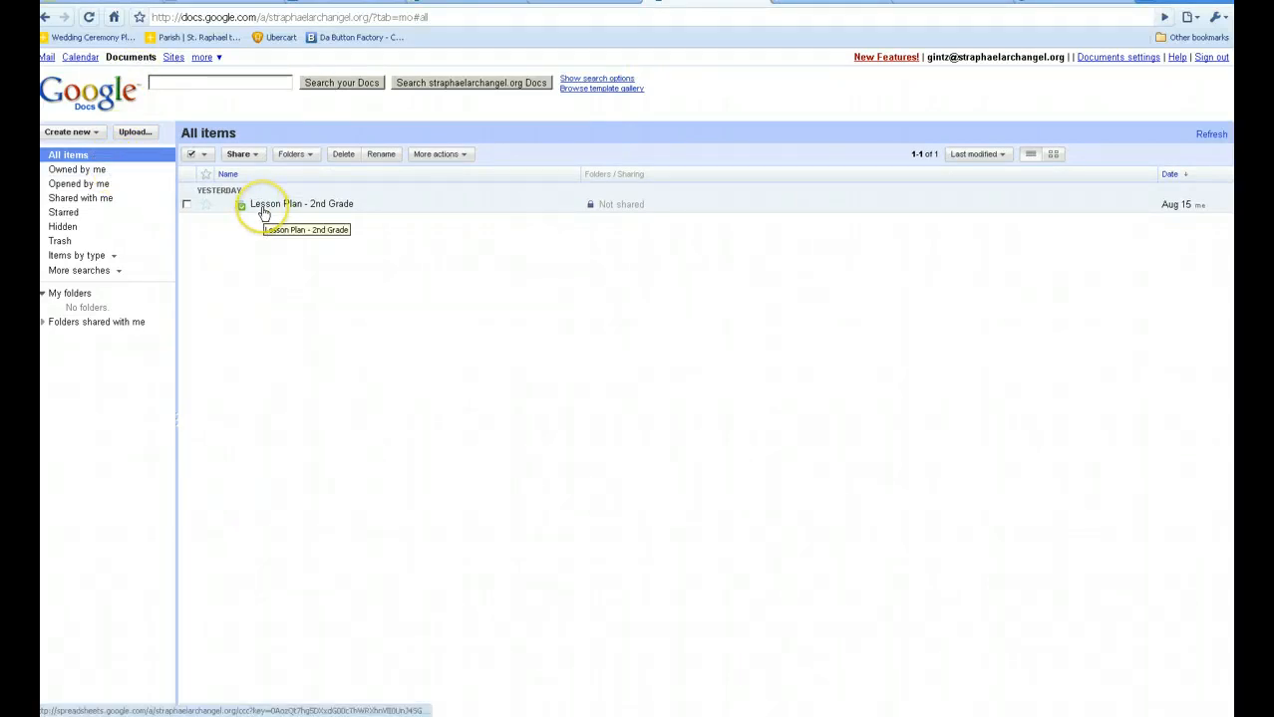
Open the 'Lesson Plan - 2nd Grade' spreadsheet from the All items list.
{"action": "left_click", "coordinate": [327, 203]}
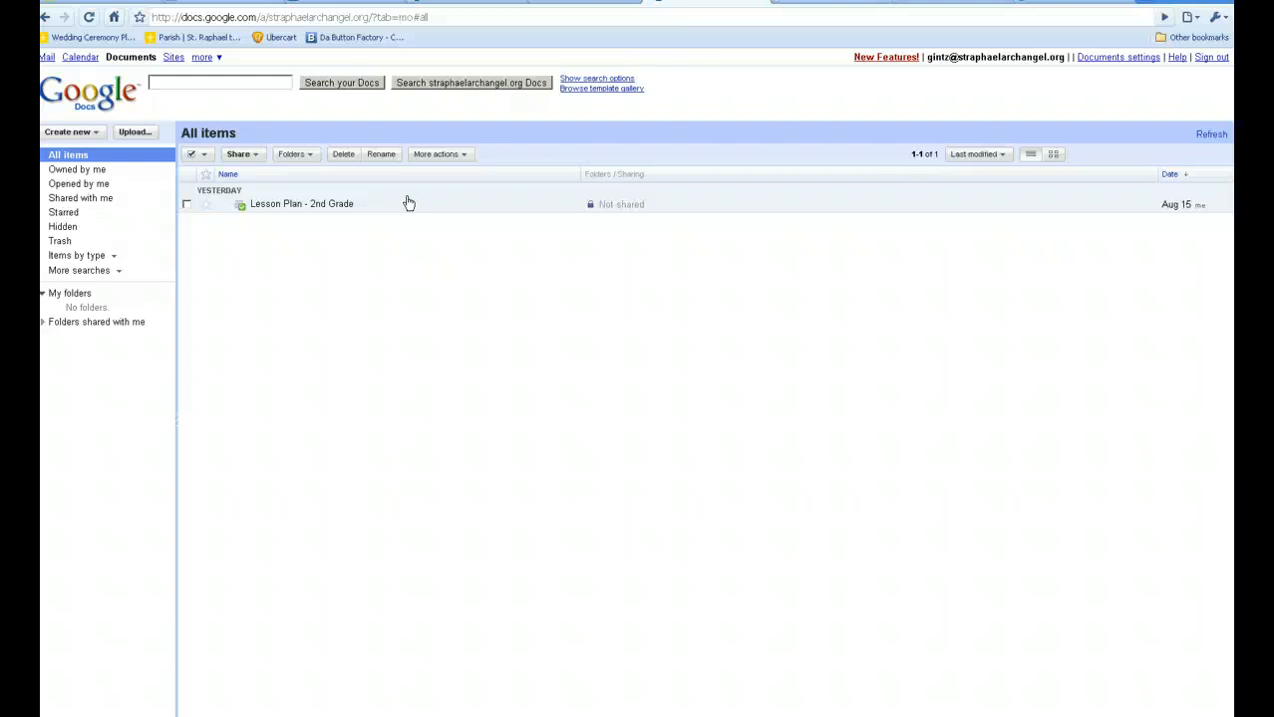
{"action": "left_click", "coordinate": [337, 204]}
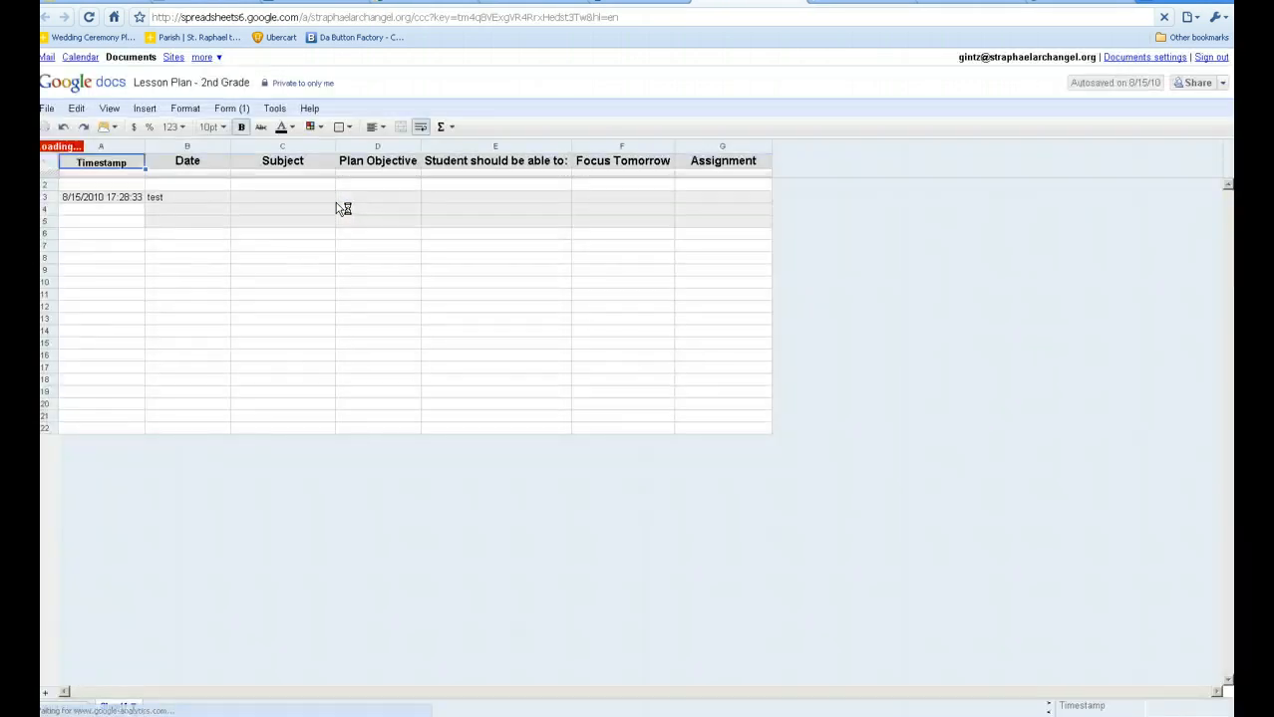
Choose Form (1) > Go to live form to open the linked lesson-plan form.
{"action": "left_click", "coordinate": [265, 209]}
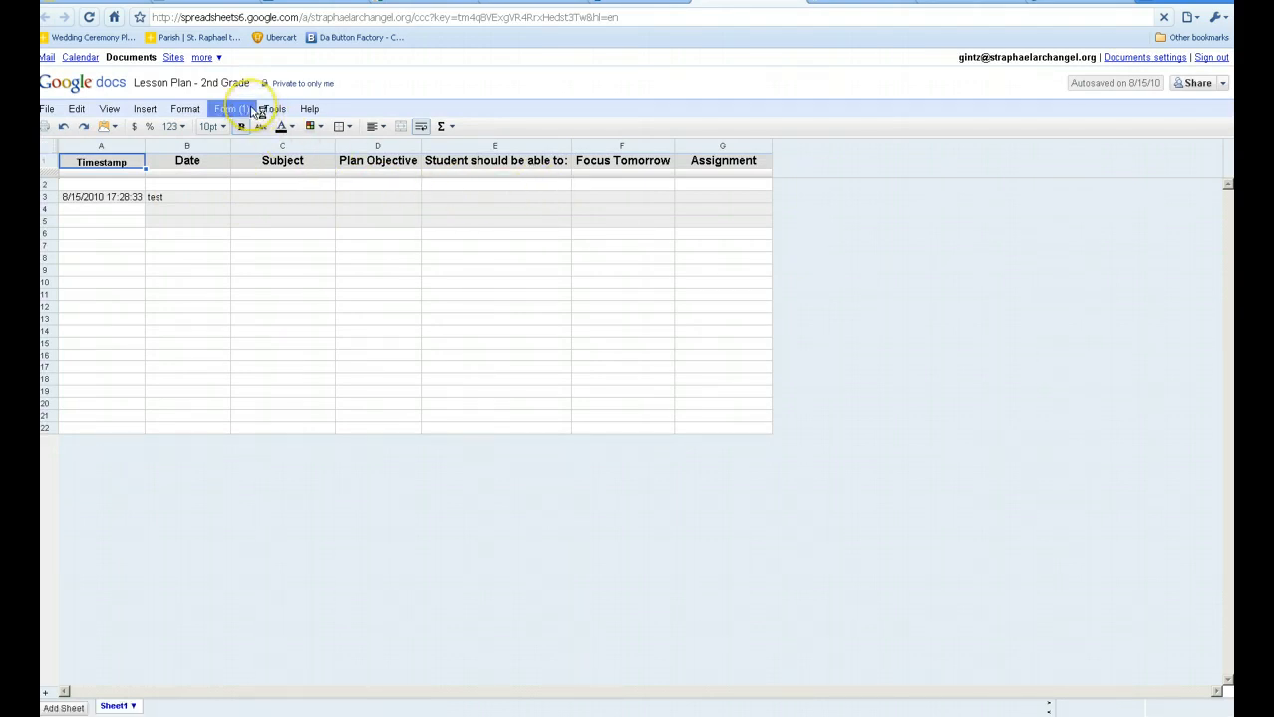
{"action": "left_click", "coordinate": [252, 110]}
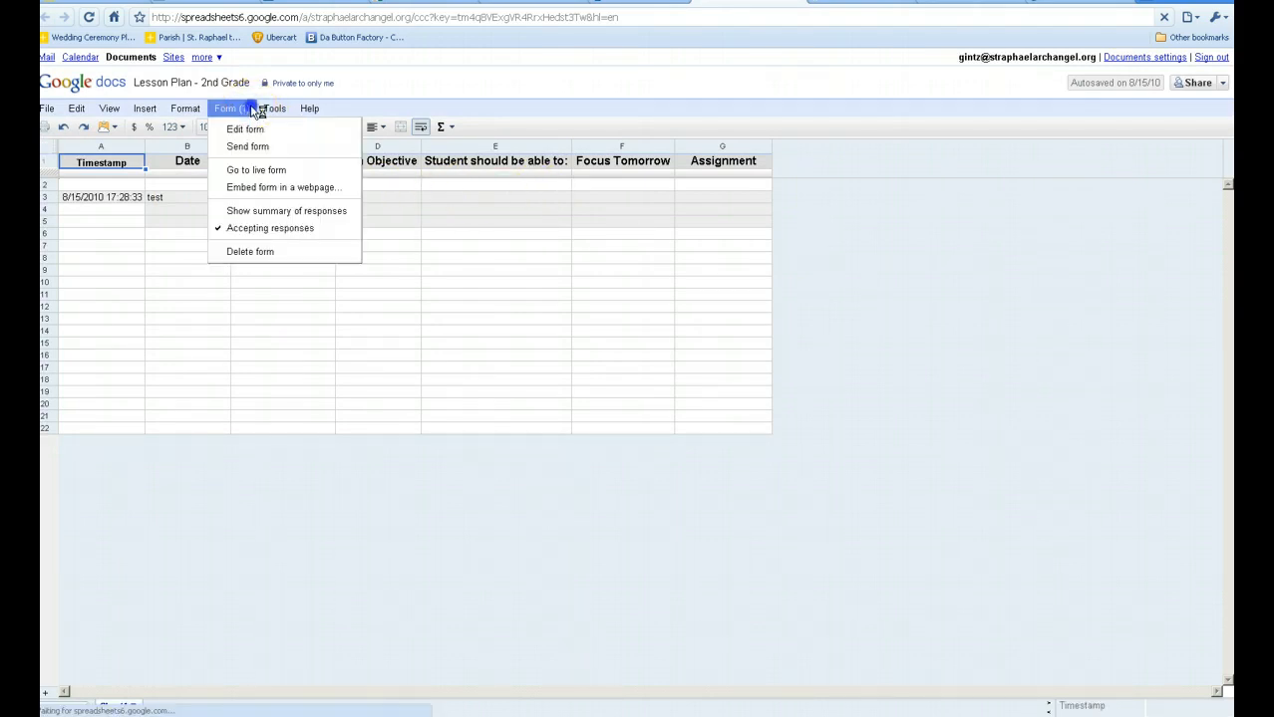
{"action": "left_click", "coordinate": [271, 175]}
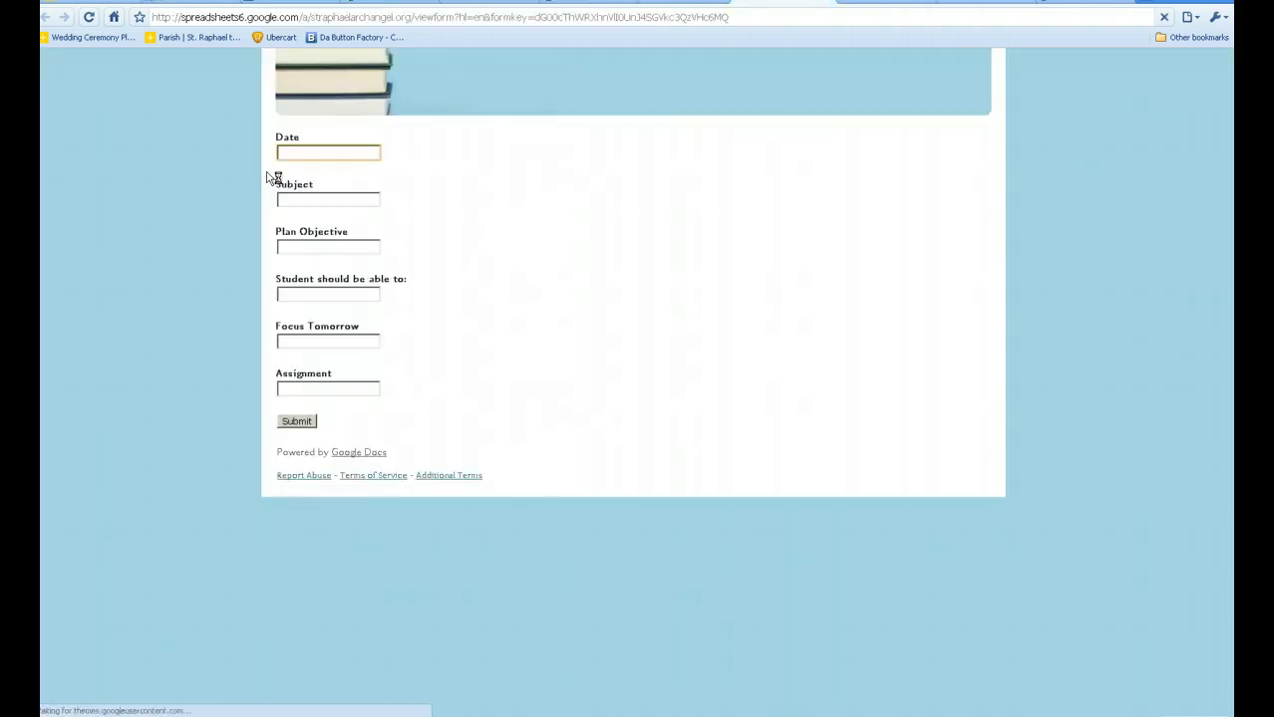
Enter Date 'Monday, August 16', Subject 'Math' and Plan Objective 'Learn to multiply'.
{"action": "left_click", "coordinate": [315, 150]}
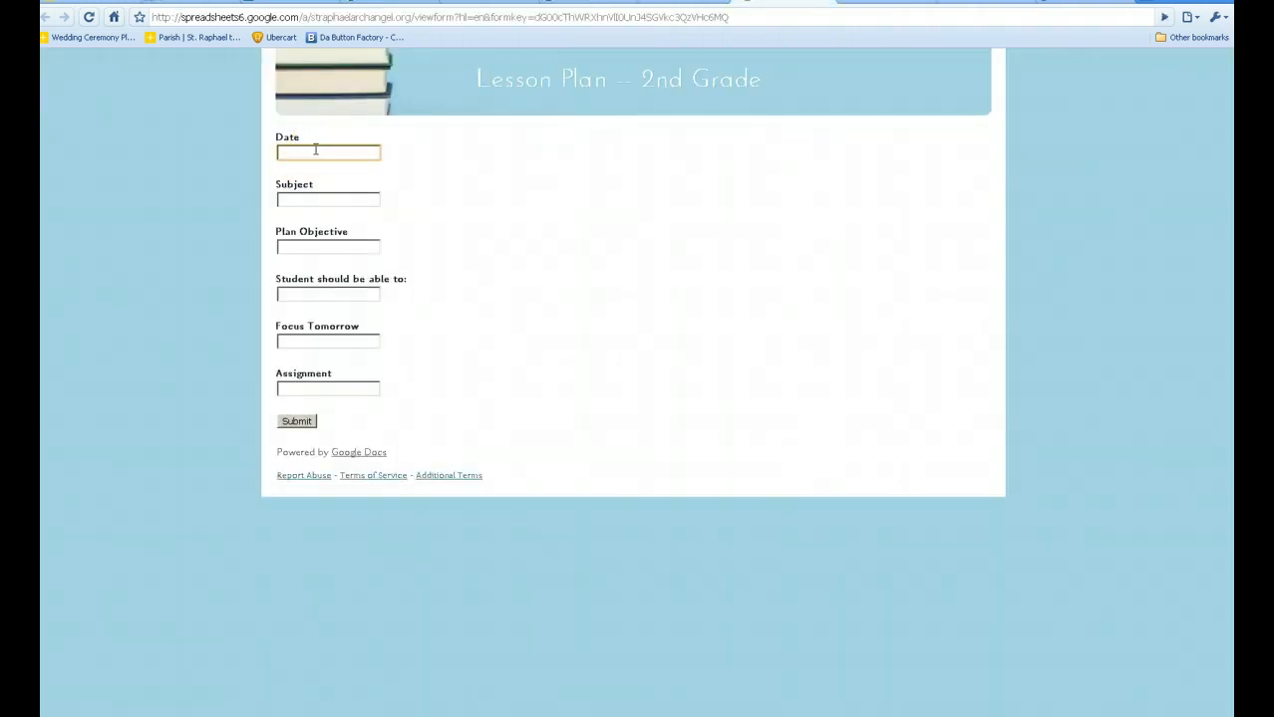
{"action": "type", "text": "Mon"}
{"action": "key", "text": "BackSpace"}
{"action": "key", "text": "BackSpace"}
{"action": "key", "text": "BackSpace"}
{"action": "type", "text": "Monday, Setp"}
{"action": "key", "text": "BackSpace"}
{"action": "key", "text": "BackSpace"}
{"action": "key", "text": "BackSpace"}
{"action": "key", "text": "BackSpace"}
{"action": "type", "text": "August 16"}
{"action": "key", "text": "Tab"}
{"action": "type", "text": "Math"}
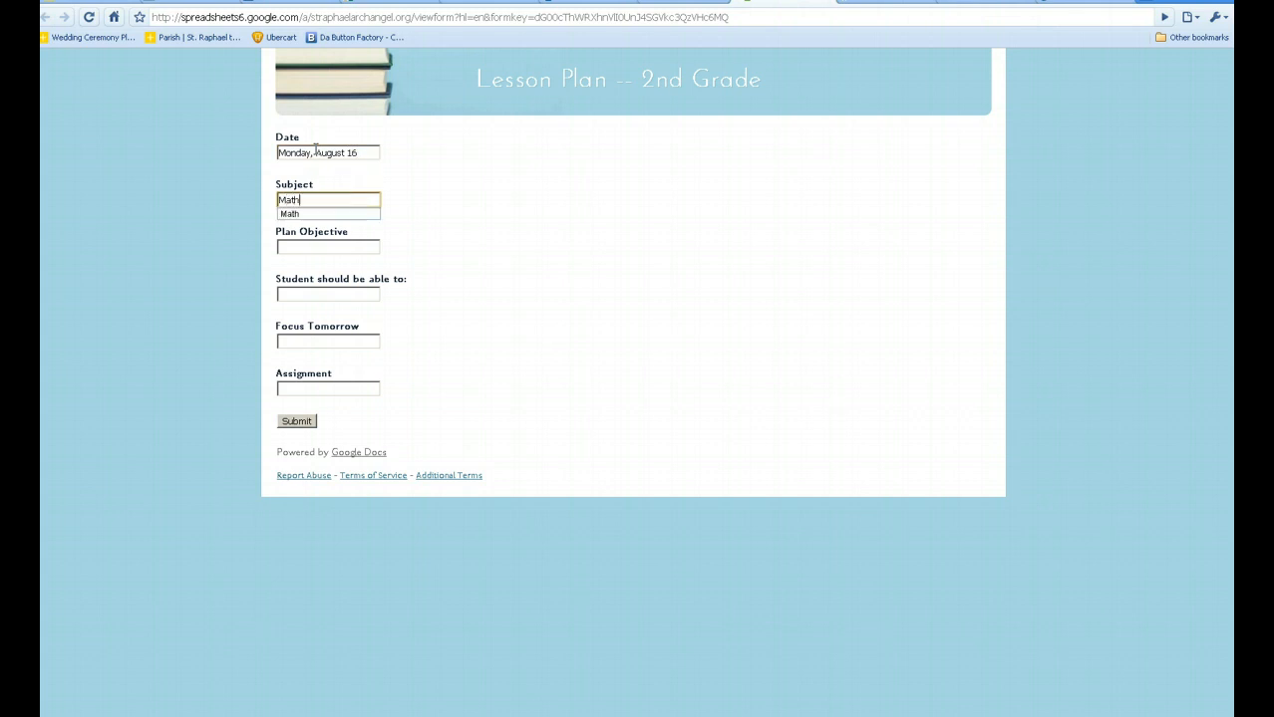
{"action": "key", "text": "Tab"}
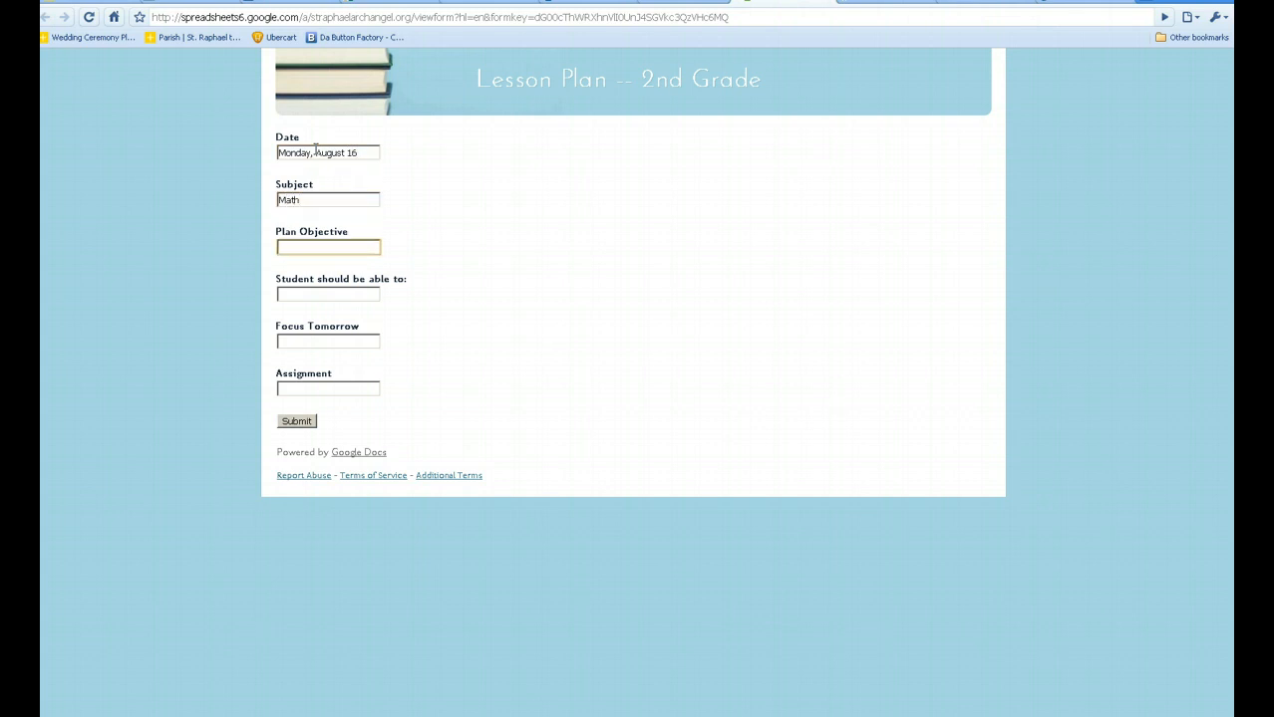
{"action": "type", "text": "Le"}
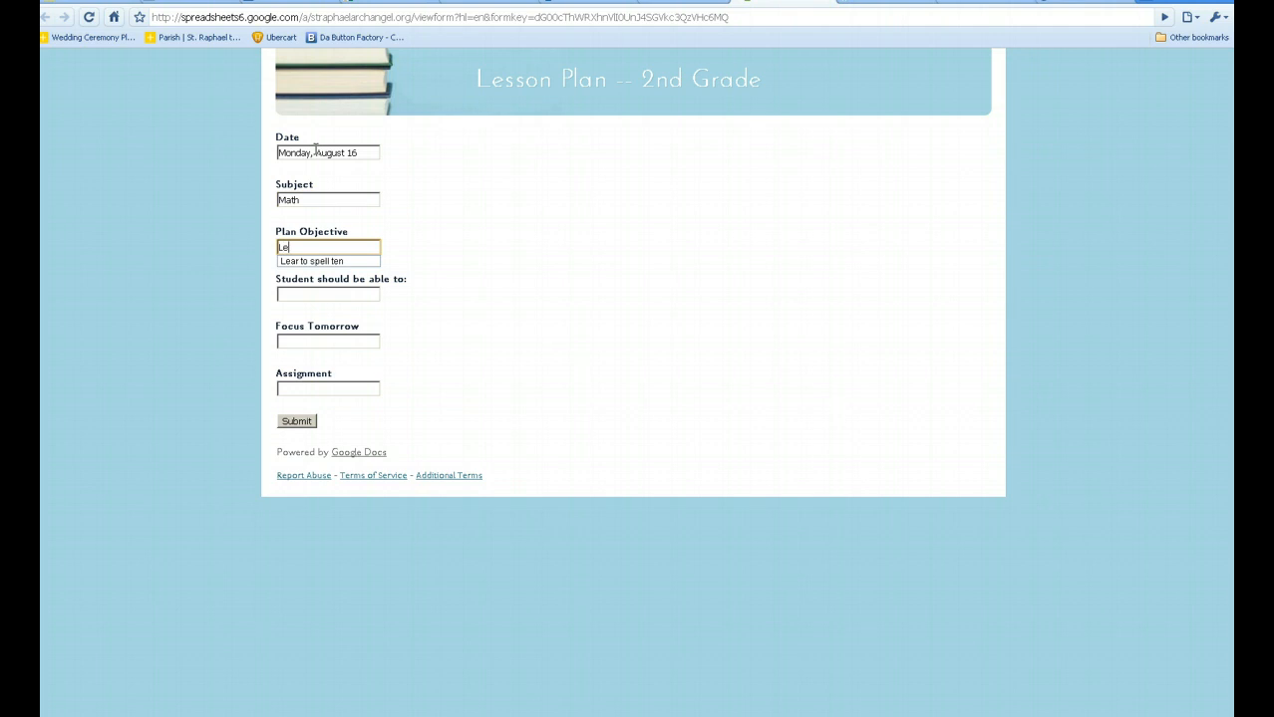
{"action": "type", "text": "arn to "}
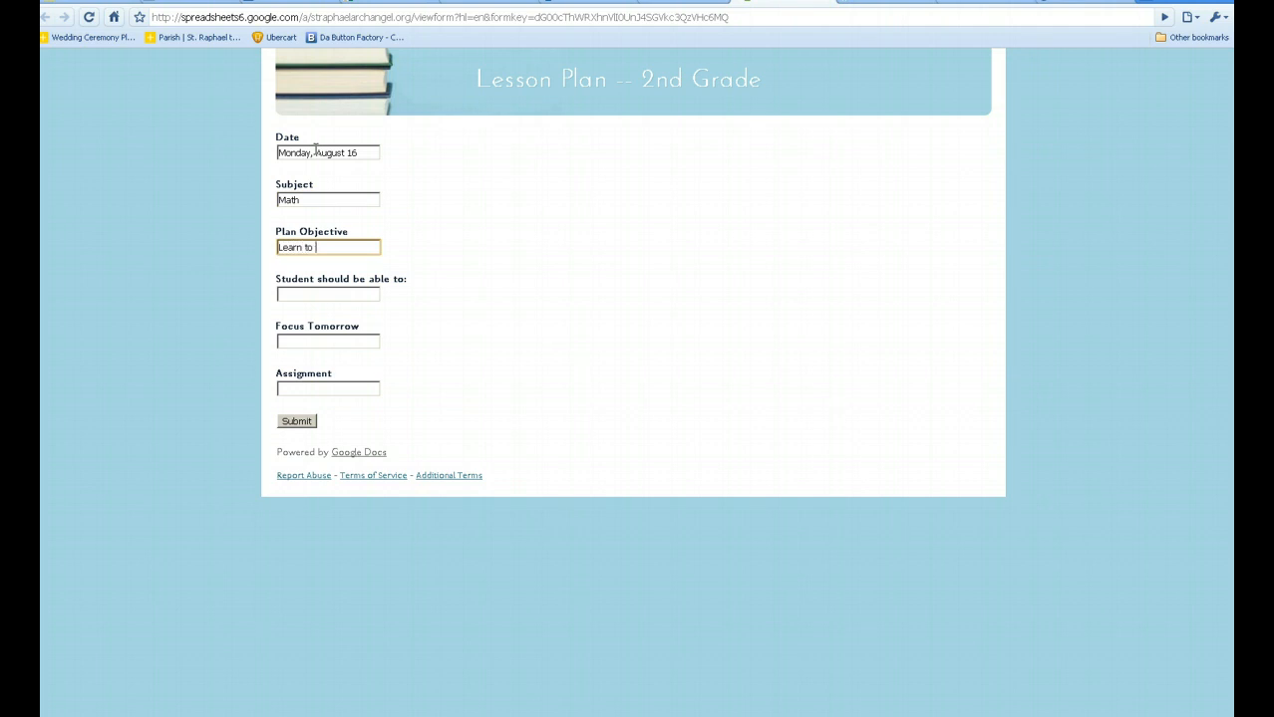
{"action": "type", "text": "multiply"}
Enter Focus Tomorrow 'subtraction' and Assignment 'Math, Prob 1-6, page 15, Due Tuesday, August 17', then submit.
{"action": "key", "text": "Tab"}
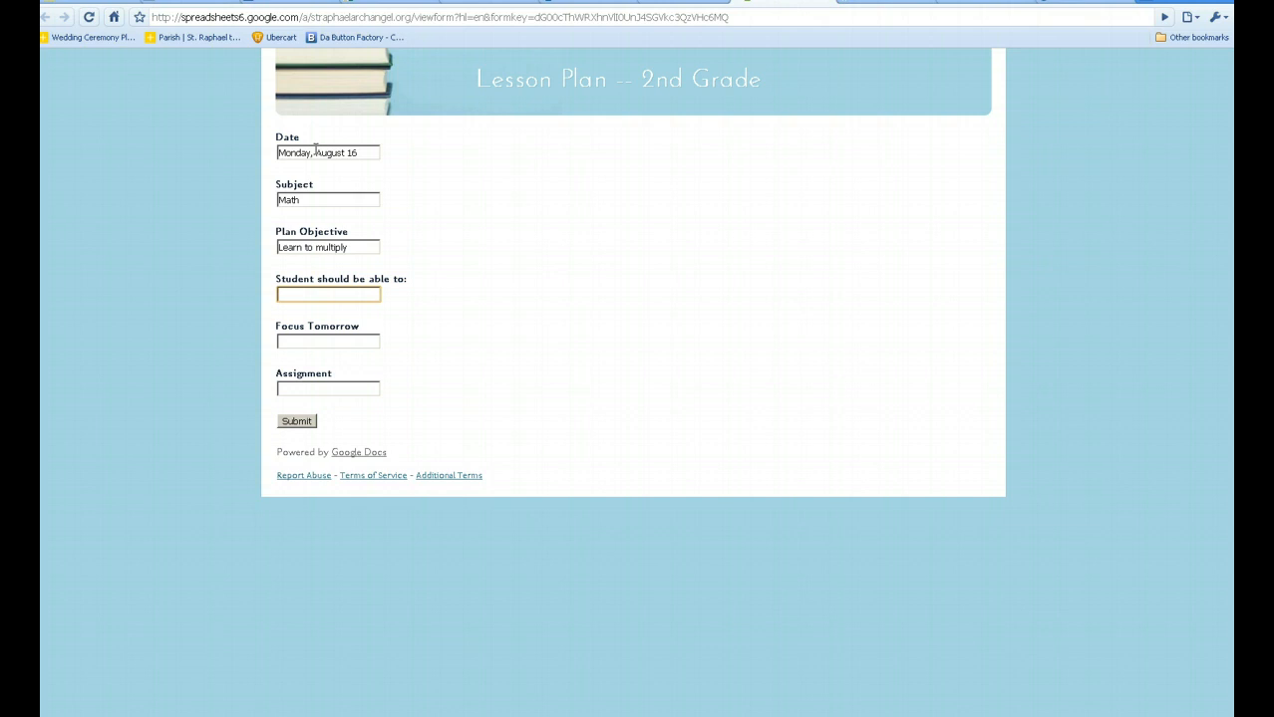
{"action": "type", "text": "multiply"}
{"action": "key", "text": "Tab"}
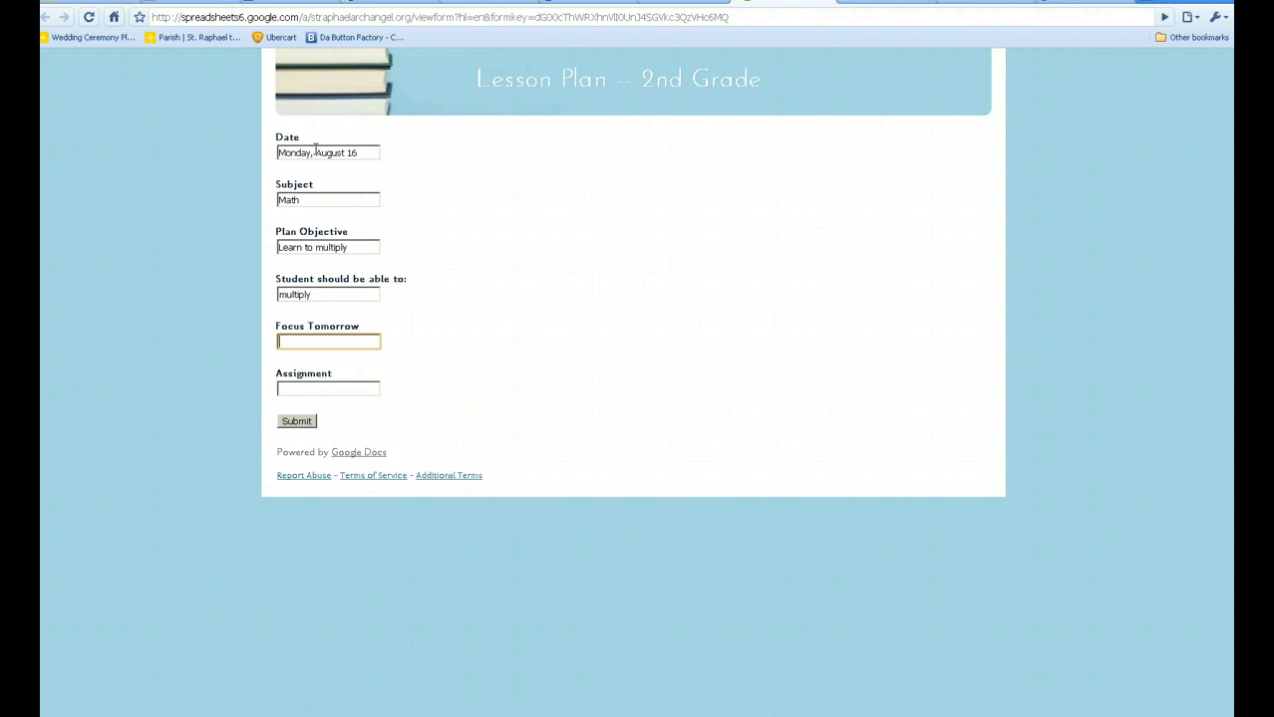
{"action": "type", "text": "subtr"}
{"action": "key", "text": "BackSpace"}
{"action": "type", "text": "traction"}
{"action": "key", "text": "Tab"}
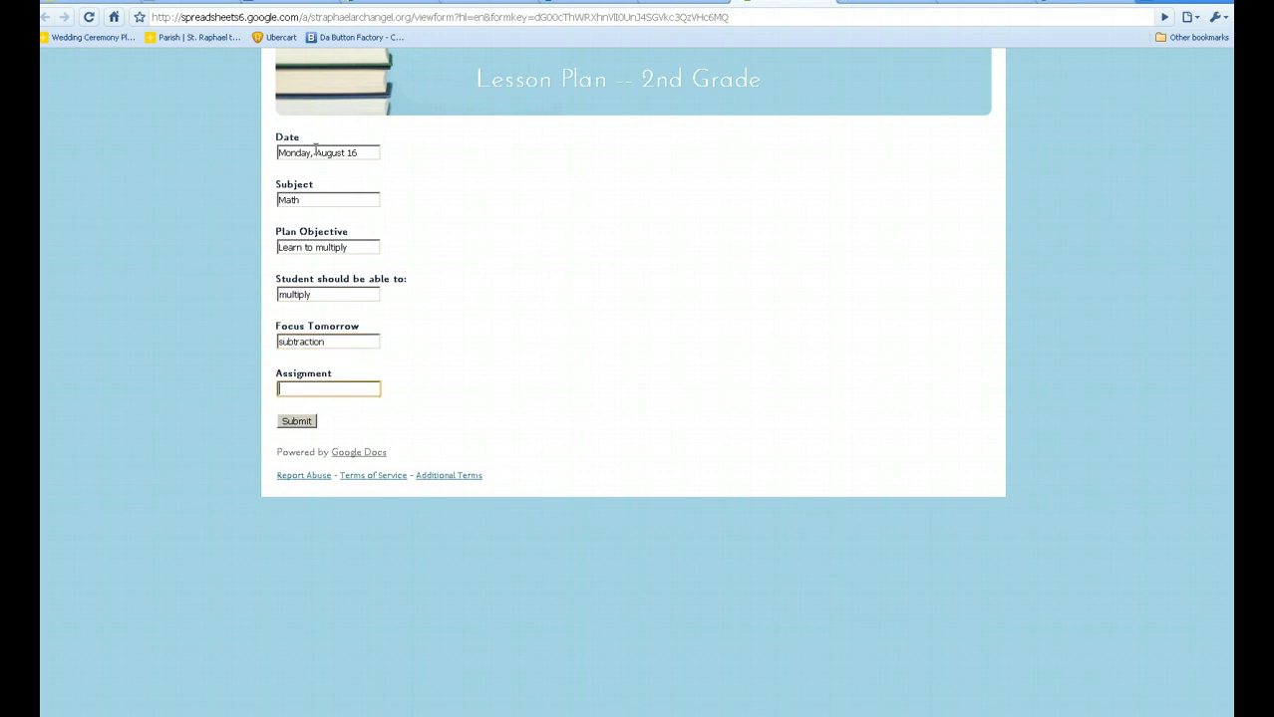
{"action": "type", "text": "math"}
{"action": "key", "text": "BackSpace"}
{"action": "key", "text": "BackSpace"}
{"action": "key", "text": "BackSpace"}
{"action": "key", "text": "BackSpace"}
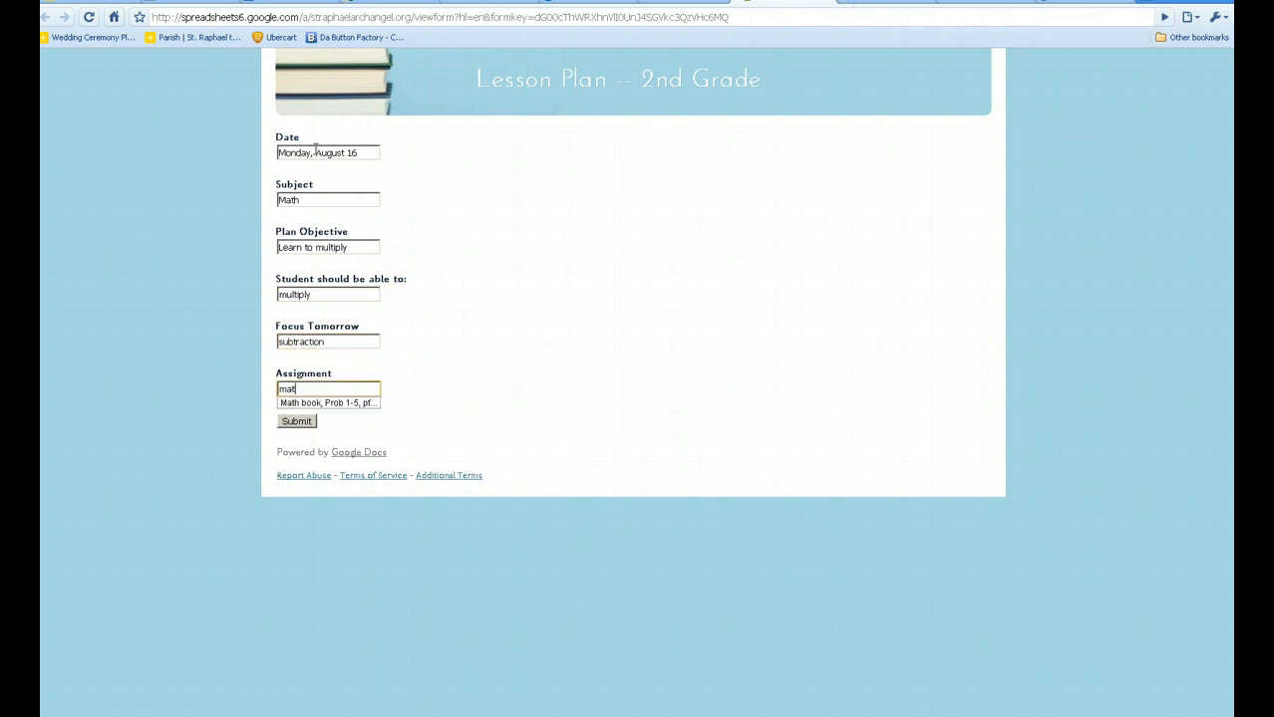
{"action": "type", "text": "Math, Prob"}
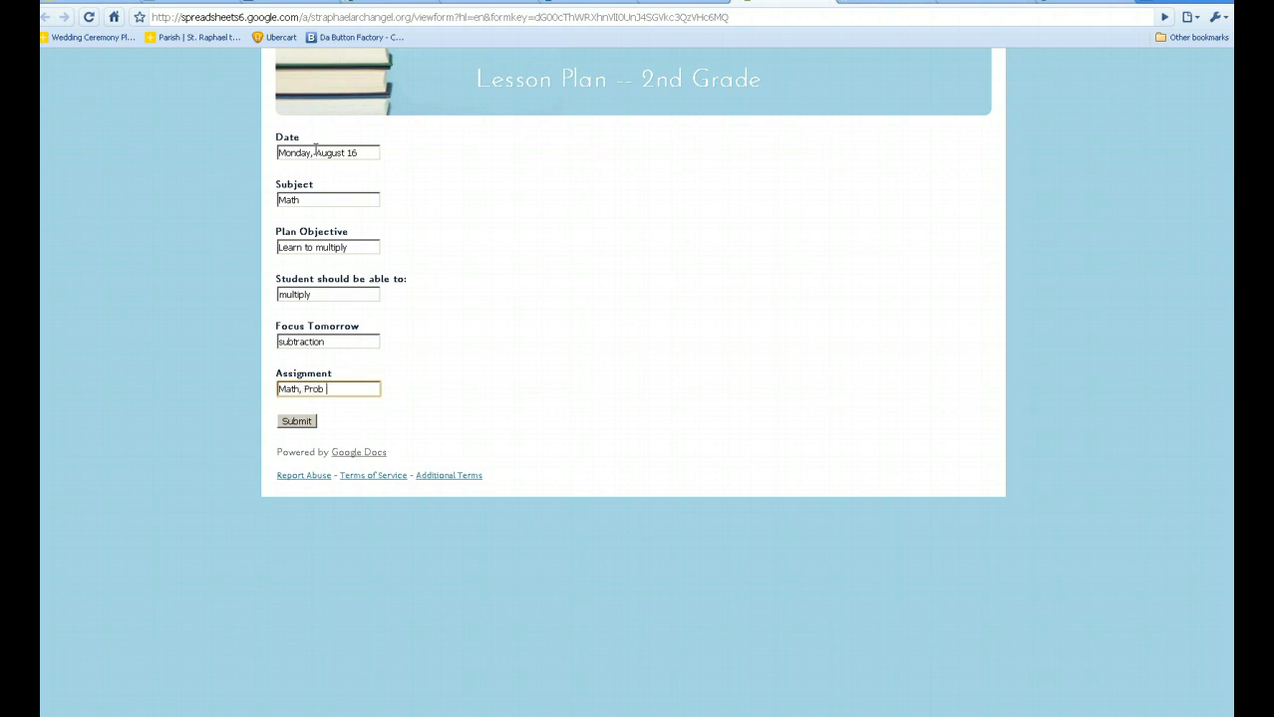
{"action": "type", "text": " 1-6, p"}
{"action": "type", "text": "age 15"}
{"action": "type", "text": ", Due"}
{"action": "type", "text": " Tuesday,"}
{"action": "type", "text": " Aug"}
{"action": "type", "text": "ust"}
{"action": "type", "text": " 17"}
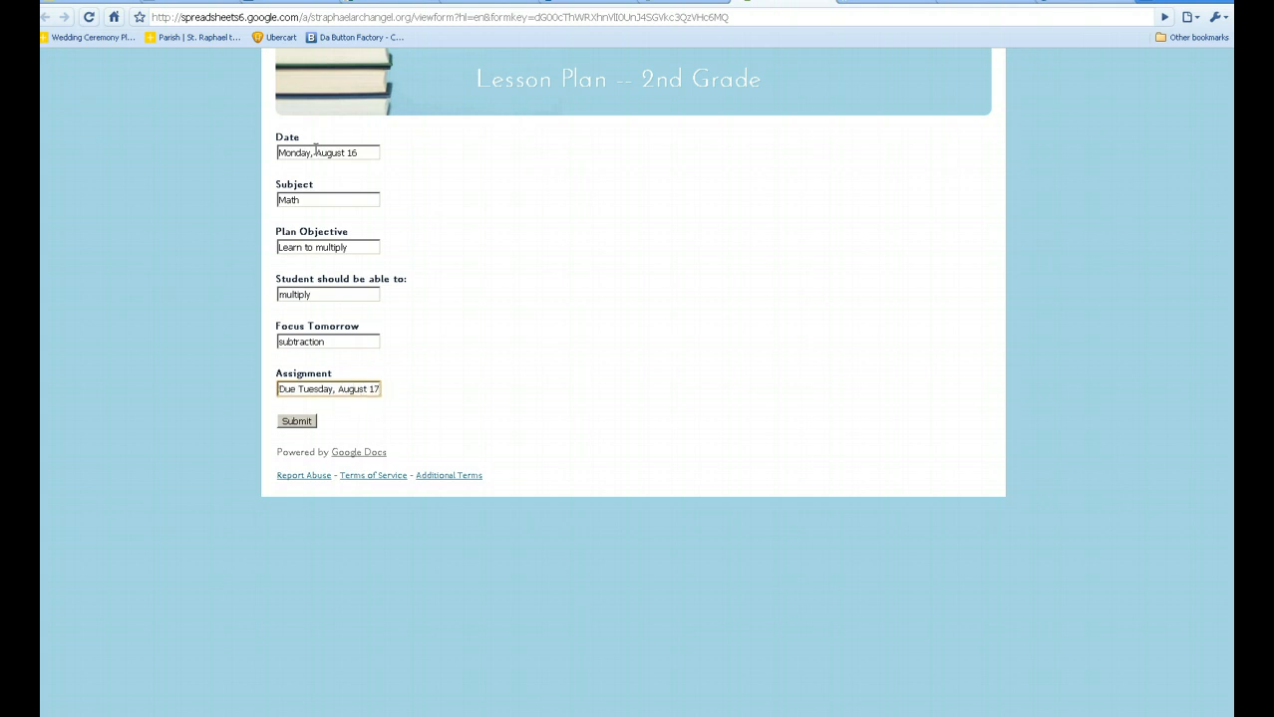
{"action": "left_click", "coordinate": [299, 423]}
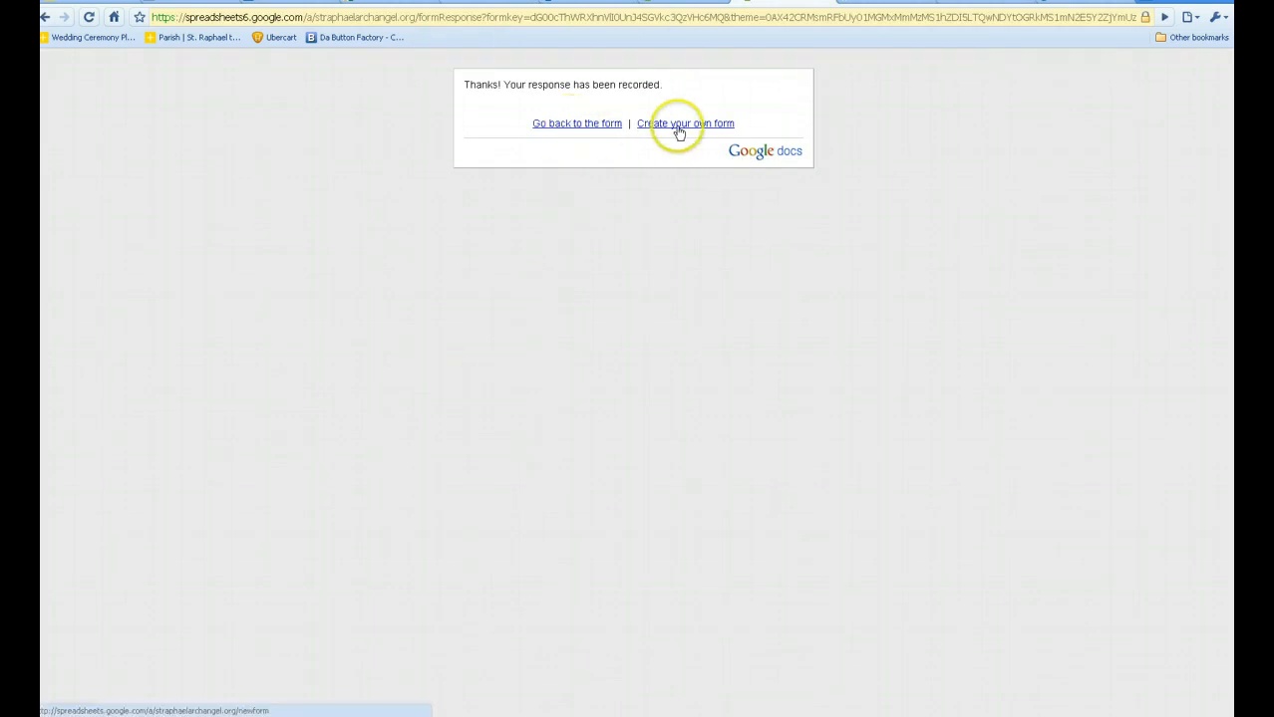
Return to a blank form, then switch to the Lesson Plan spreadsheet tab to see the Math row.
{"action": "left_click", "coordinate": [617, 124]}
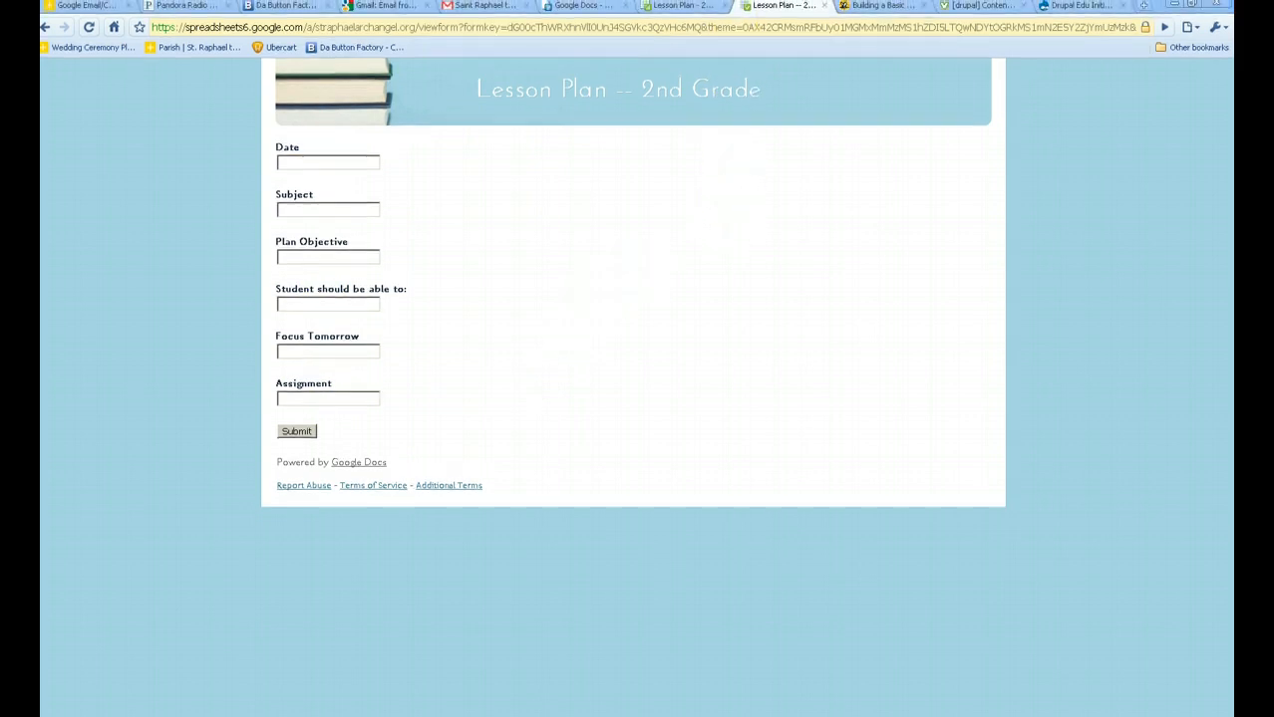
{"action": "left_click", "coordinate": [691, 8]}
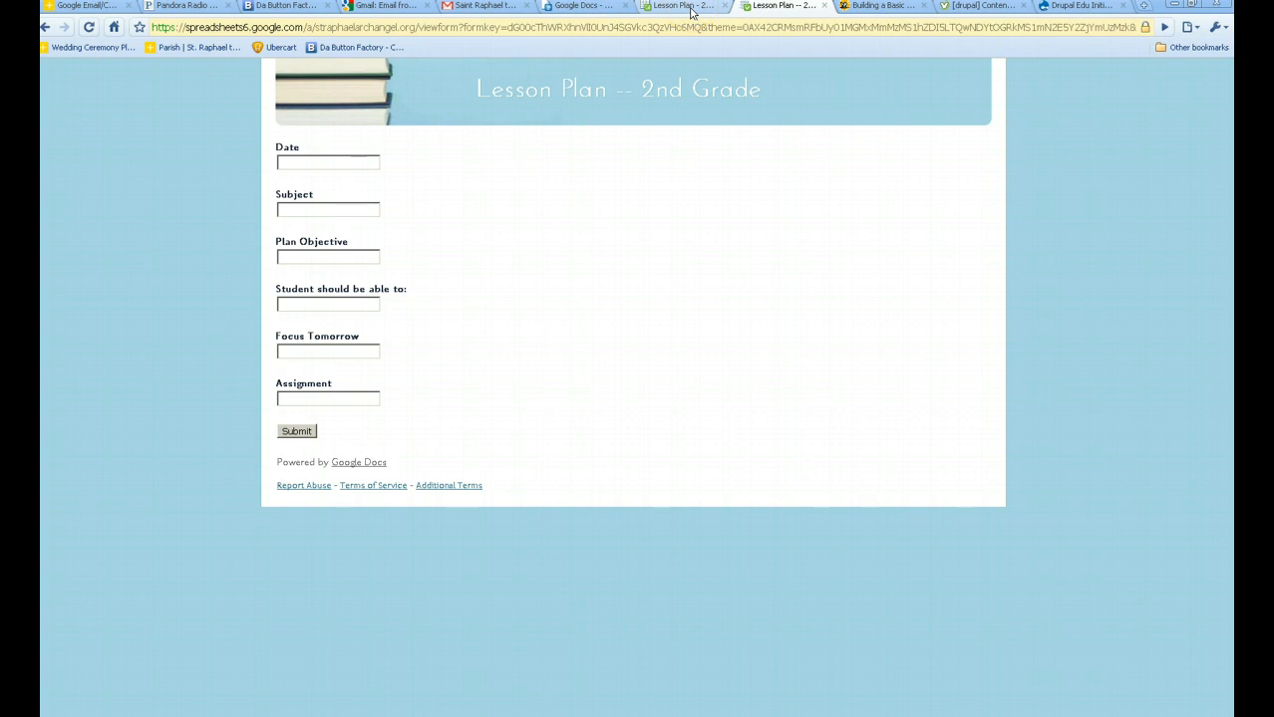
{"action": "left_click", "coordinate": [690, 8]}
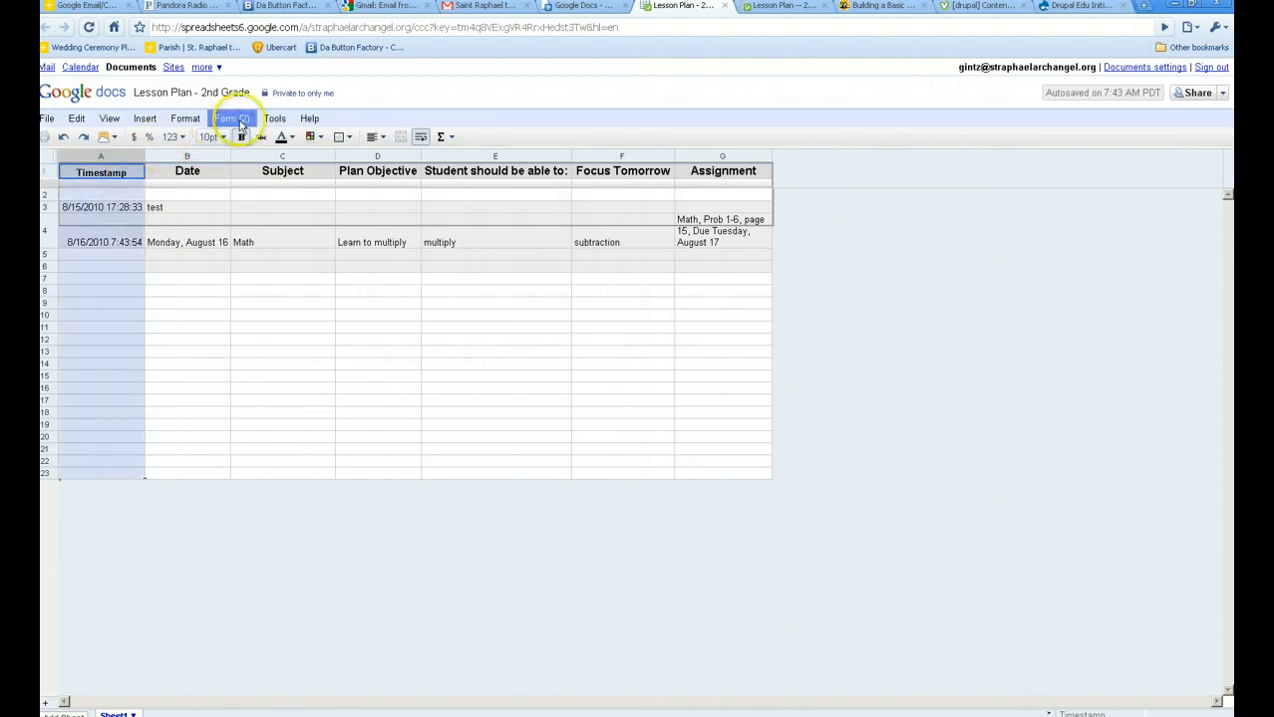
Sort responses by Timestamp Z→A and change the Math row's answer to 'multiply and divide'.
{"action": "left_click", "coordinate": [275, 120]}
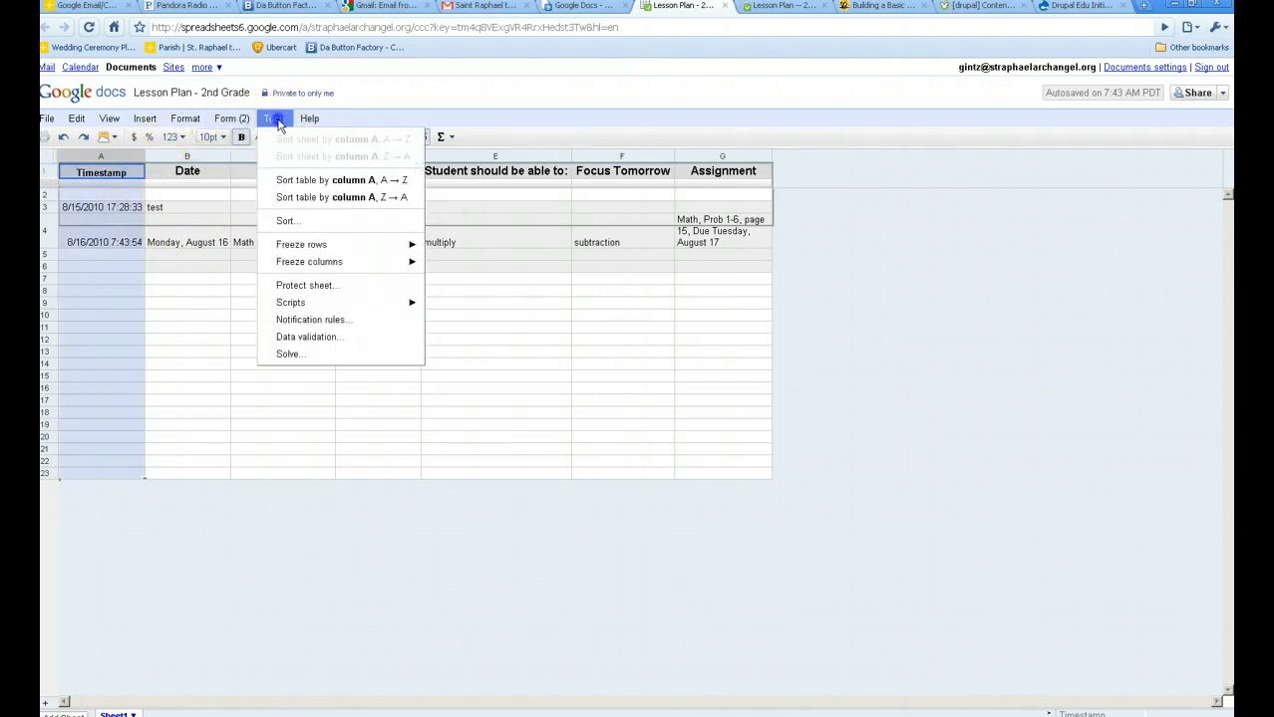
{"action": "left_click", "coordinate": [312, 203]}
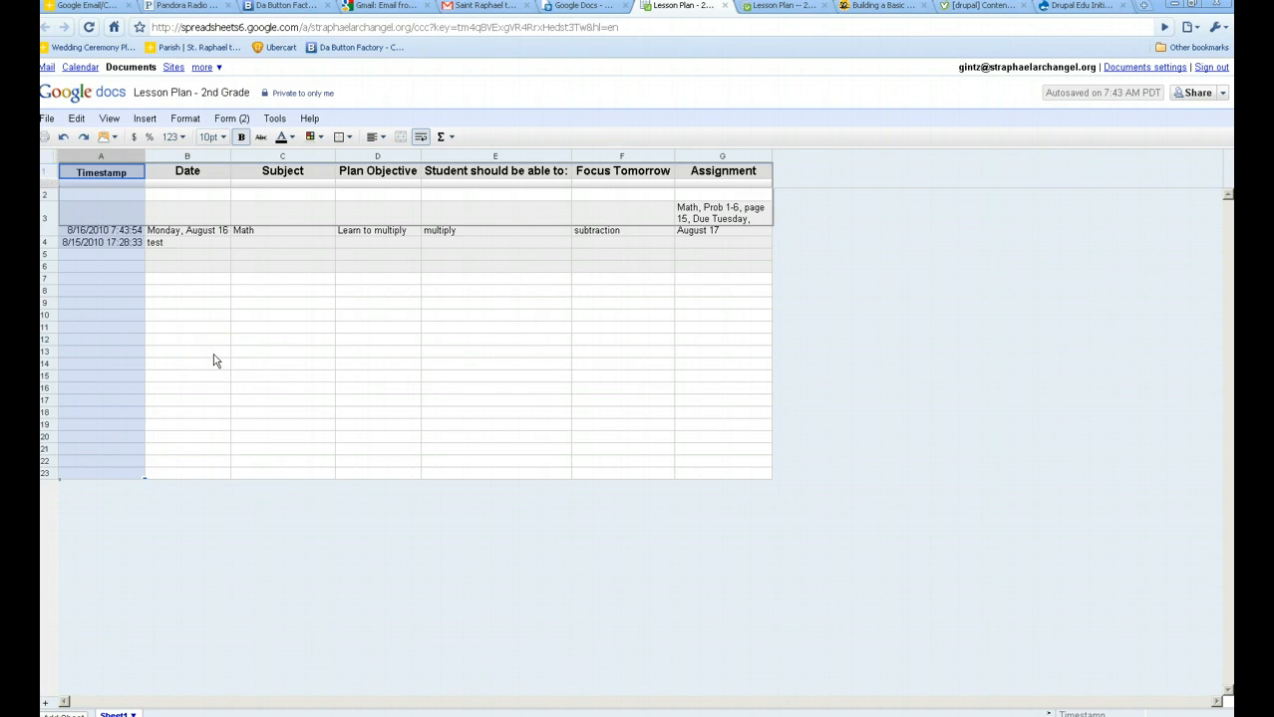
{"action": "left_click", "coordinate": [499, 235]}
{"action": "double_click", "coordinate": [497, 228]}
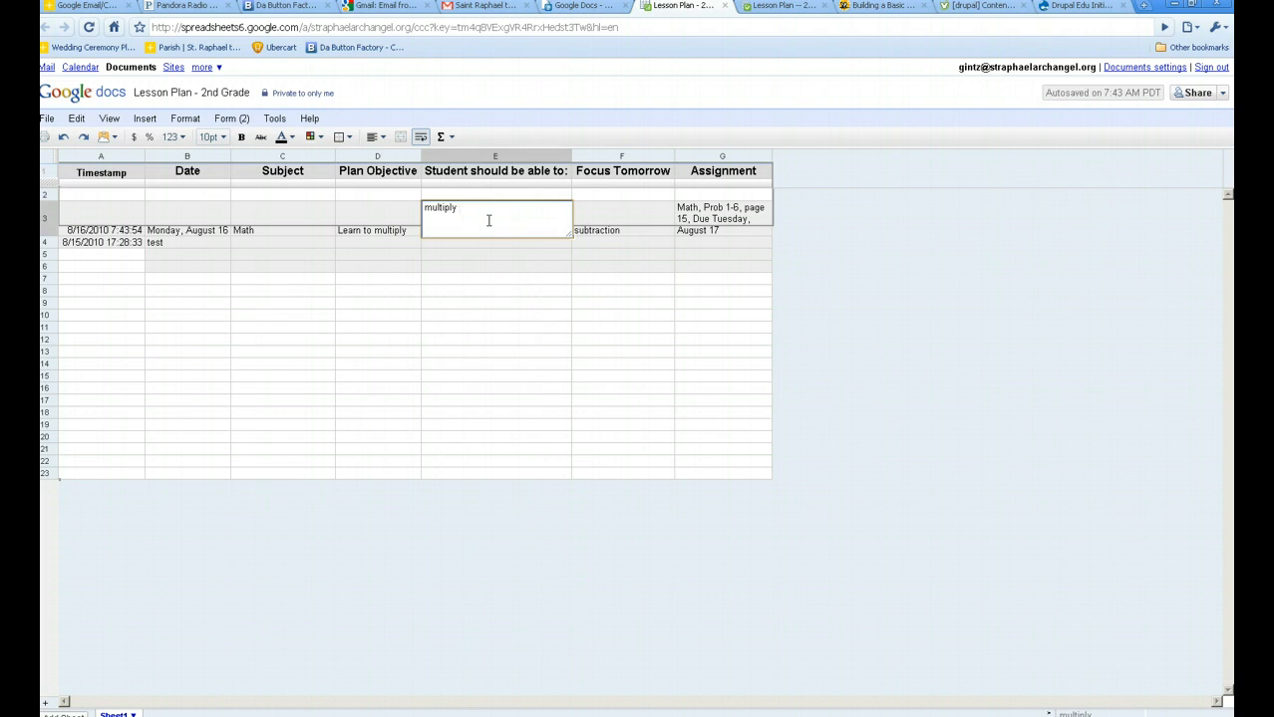
{"action": "type", "text": "and divide"}
{"action": "key", "text": "Return"}
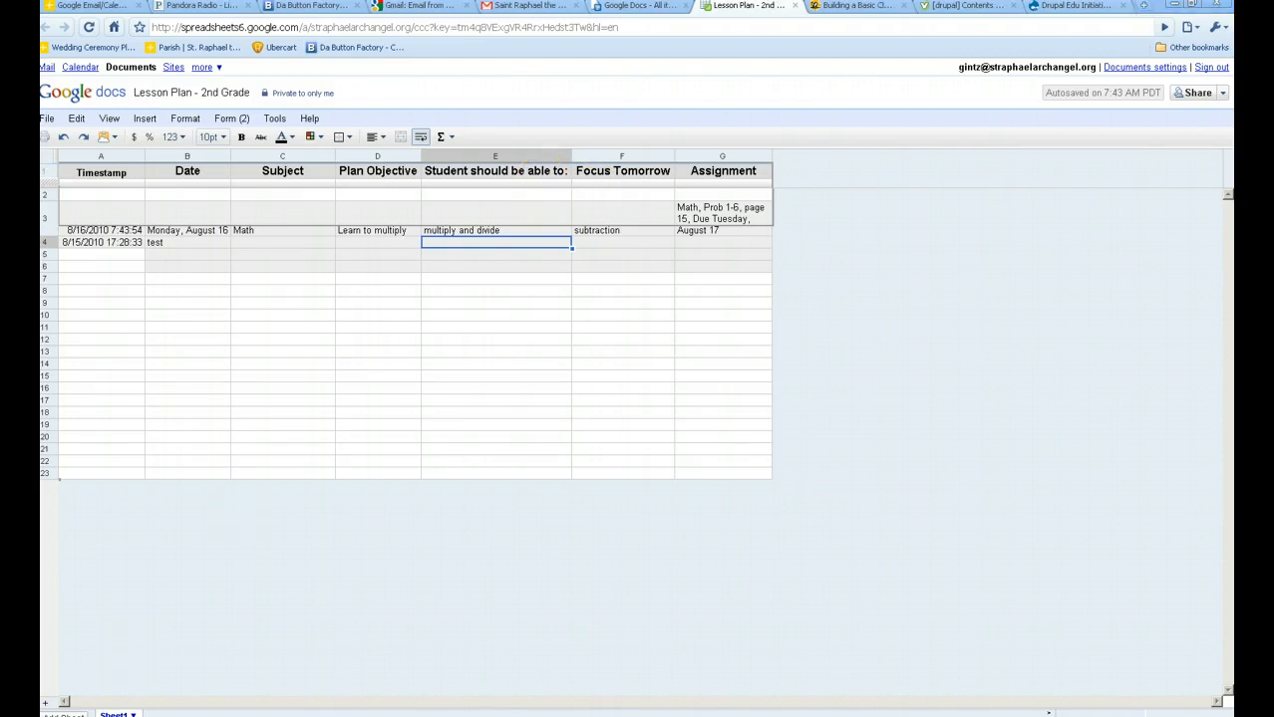
Reopen the live form through Form > Go to live form and click into Date.
{"action": "left_click", "coordinate": [244, 119]}
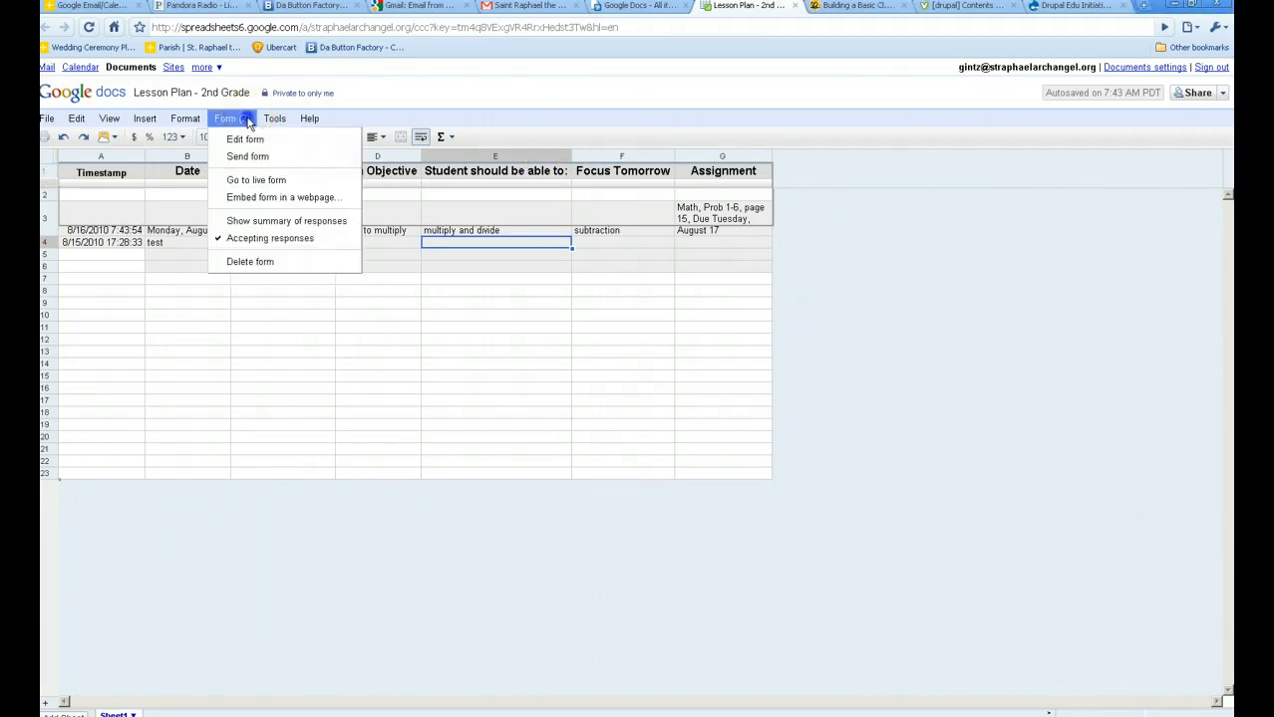
{"action": "left_click", "coordinate": [256, 181]}
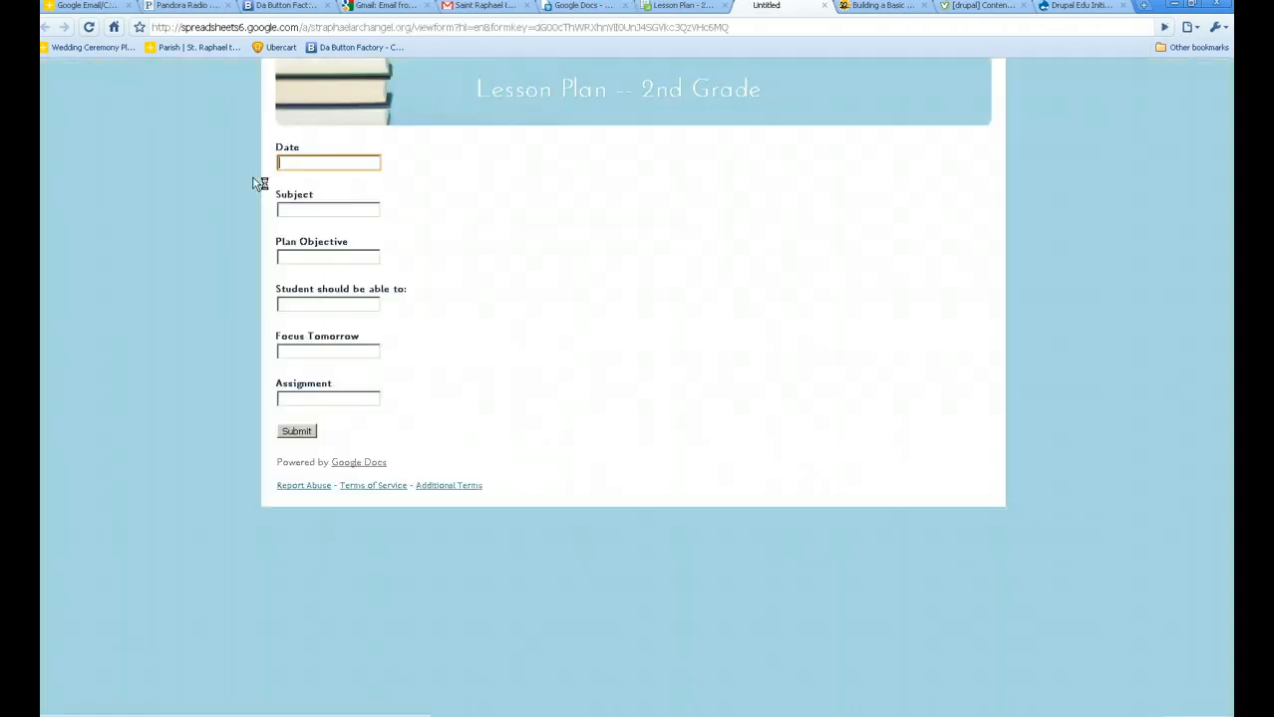
{"action": "left_click", "coordinate": [320, 166]}
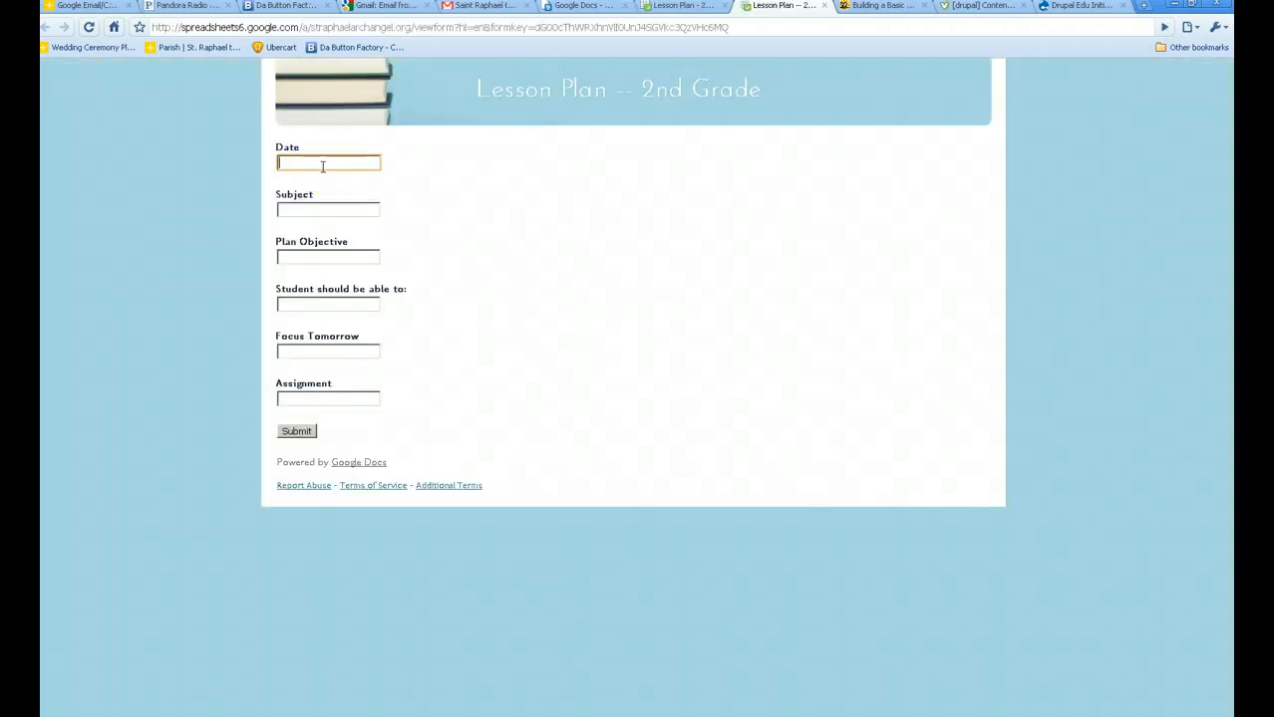
Enter Date 'Monday August 15', Subject 'Spelling' and Plan Objective 'spell 10 words'.
{"action": "type", "text": "Monday Ac"}
{"action": "type", "text": "gust 15"}
{"action": "key", "text": "Tab"}
{"action": "type", "text": "Sep"}
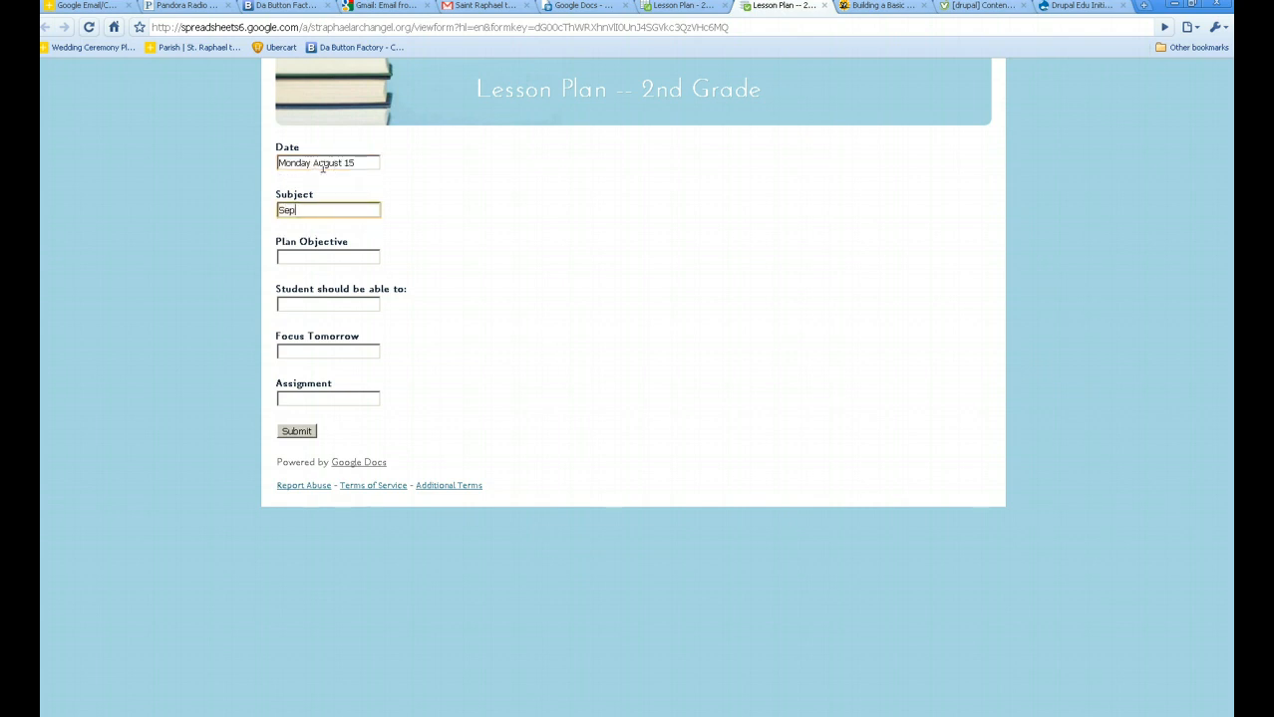
{"action": "key", "text": "BackSpace"}
{"action": "key", "text": "BackSpace"}
{"action": "type", "text": "pelling"}
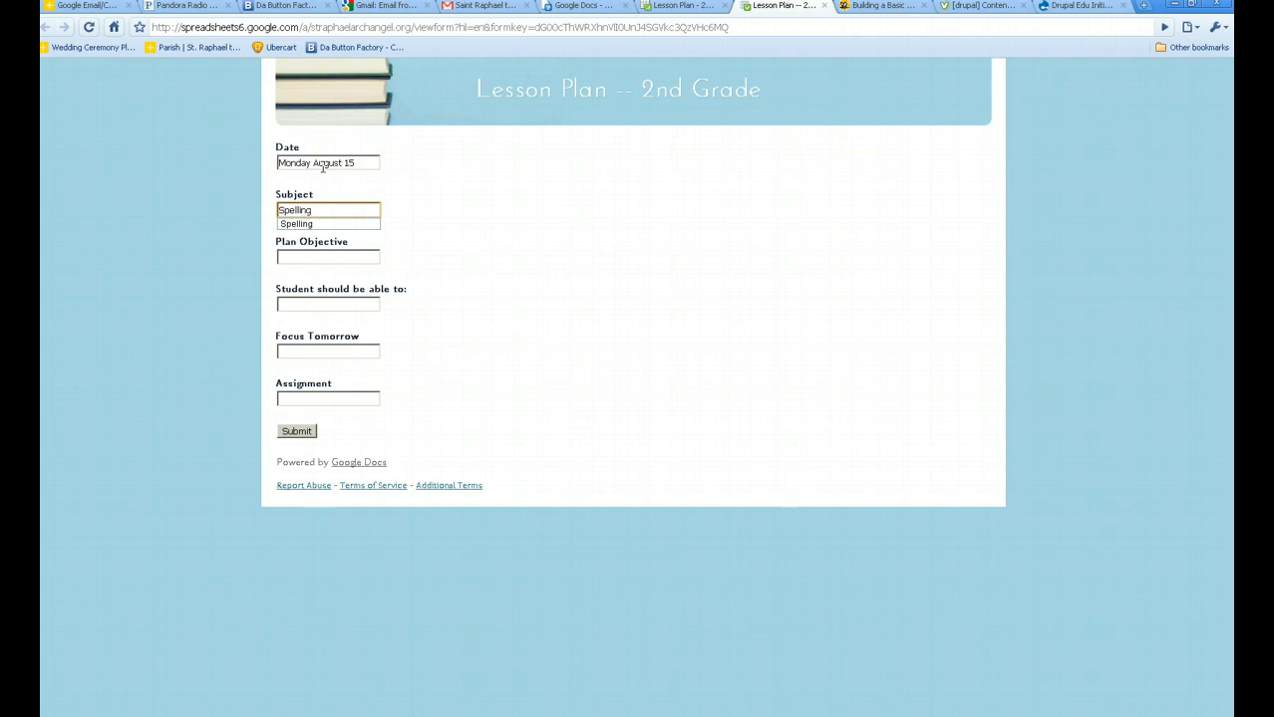
{"action": "key", "text": "Tab"}
{"action": "type", "text": "Spe"}
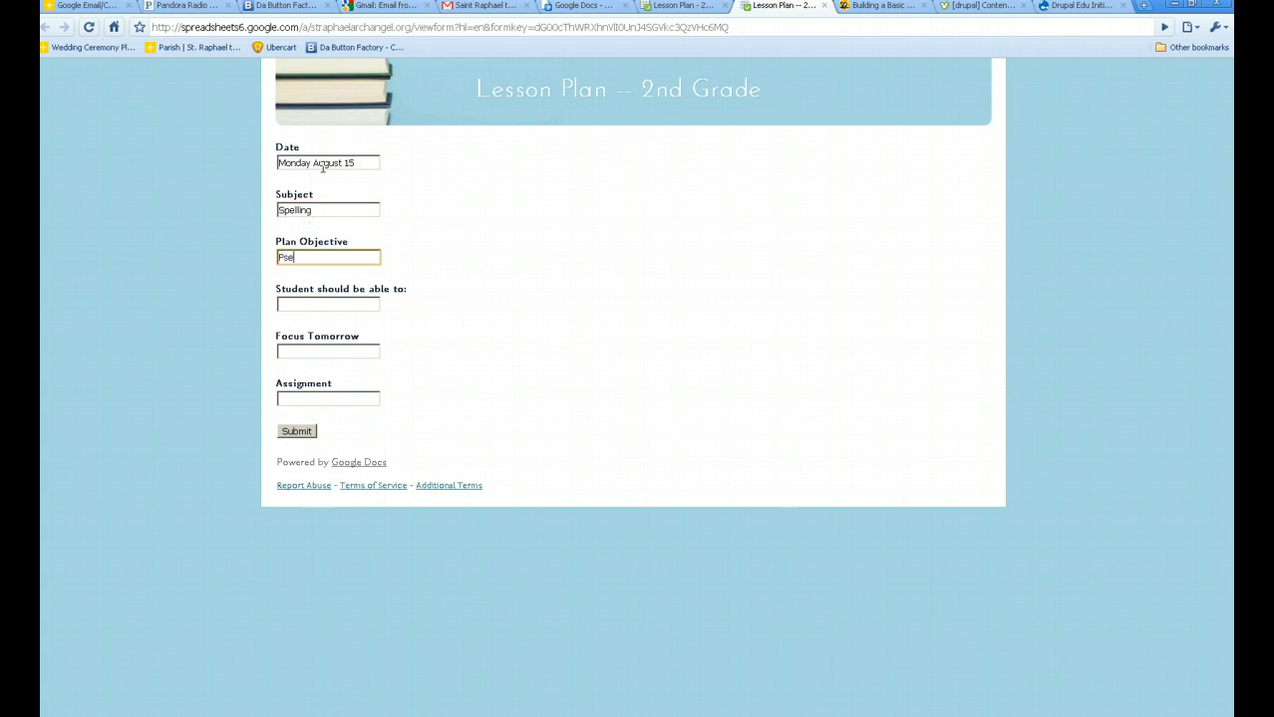
{"action": "key", "text": "BackSpace"}
{"action": "key", "text": "BackSpace"}
{"action": "key", "text": "BackSpace"}
{"action": "type", "text": "spell 10 words"}
{"action": "key", "text": "Tab"}
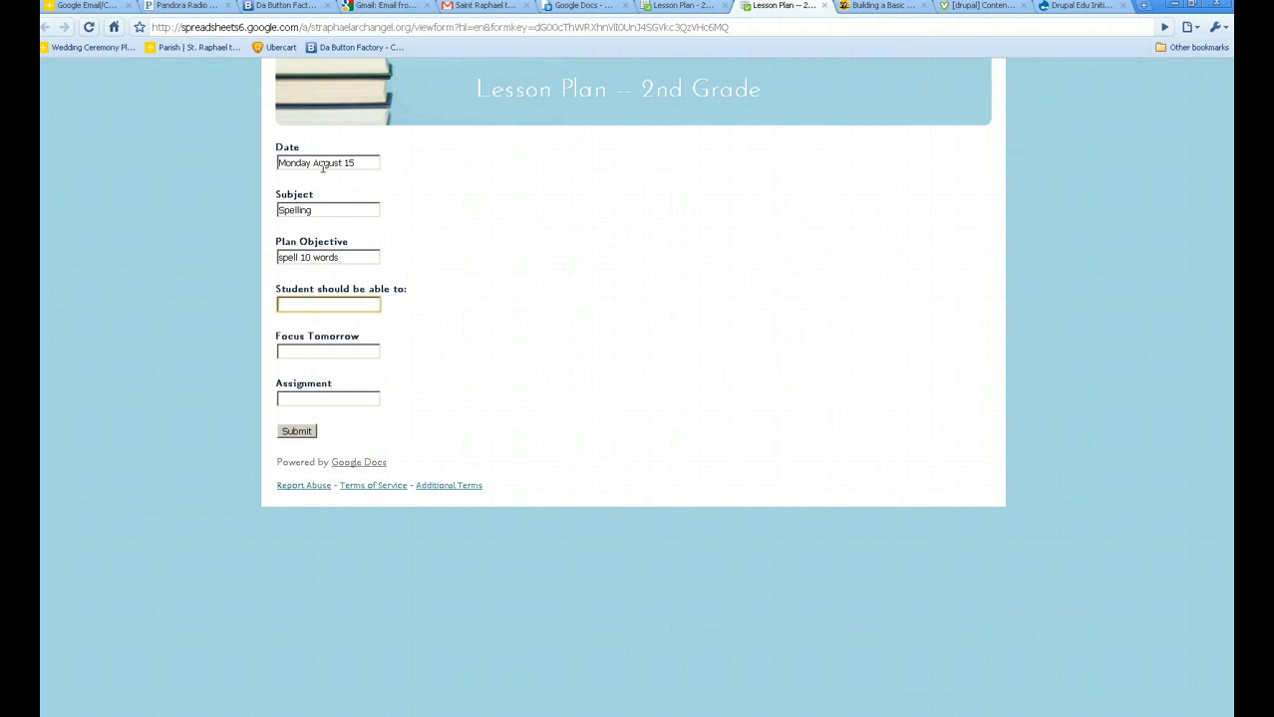
Answer 'spell cat', Focus Tomorrow 'Spell Dog', Assignment 'memorize 10 words', and submit.
{"action": "type", "text": "p"}
{"action": "type", "text": "pell cate"}
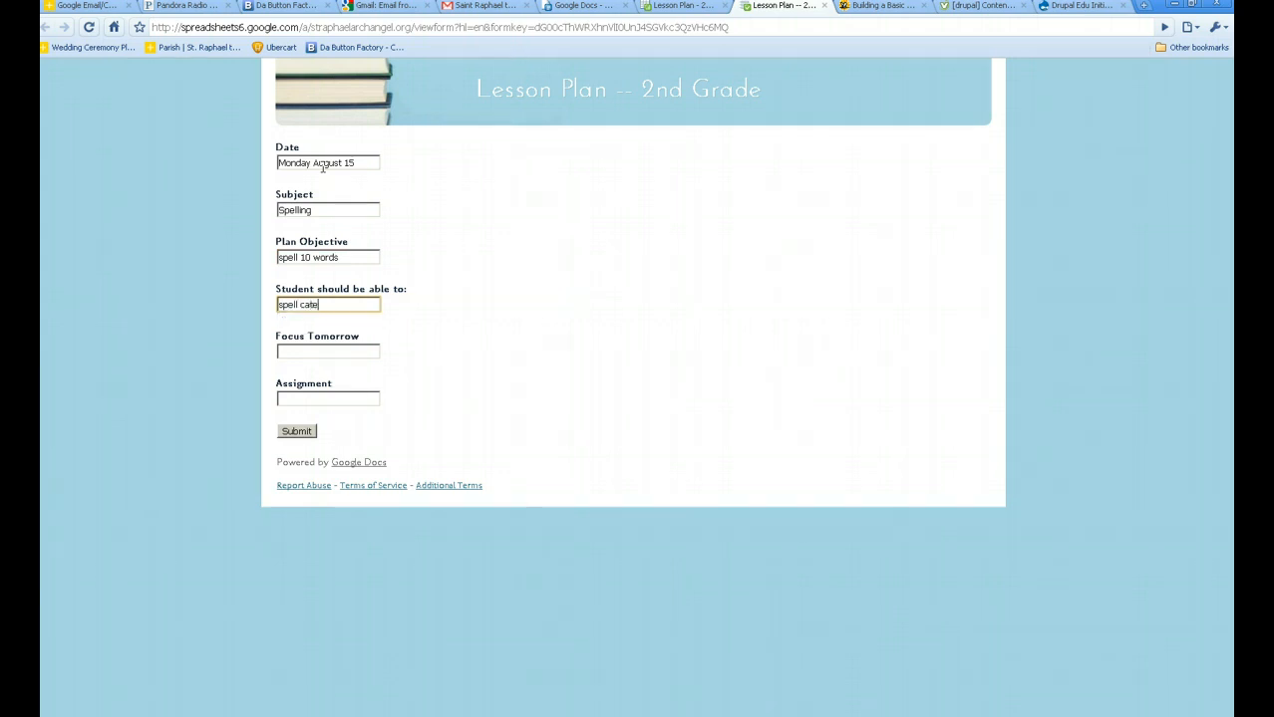
{"action": "key", "text": "BackSpace"}
{"action": "key", "text": "Tab"}
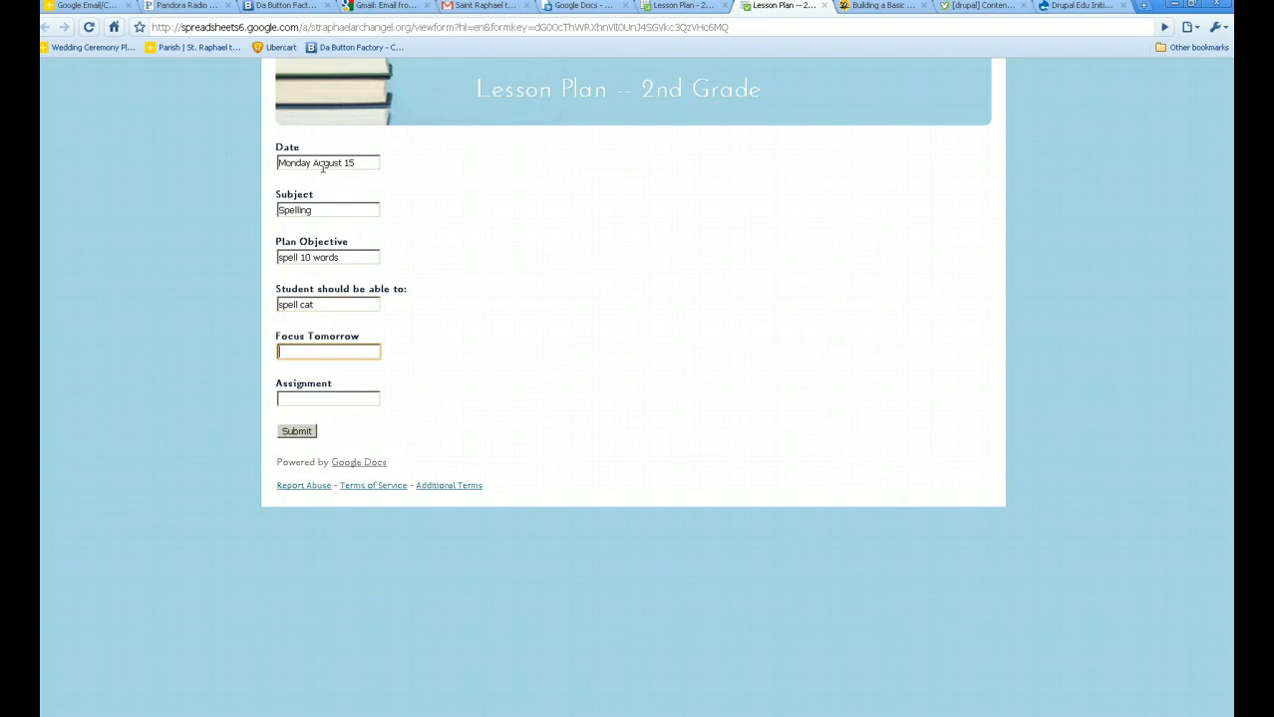
{"action": "type", "text": "Spe"}
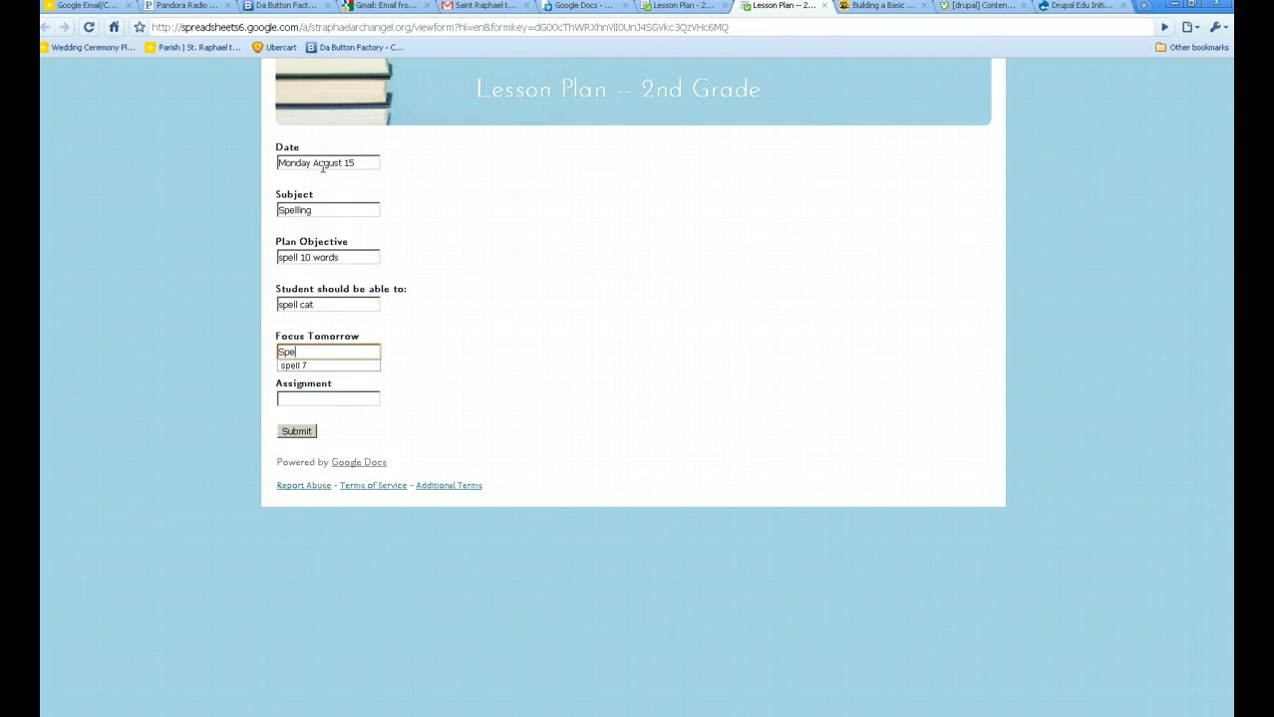
{"action": "type", "text": "ll Dog"}
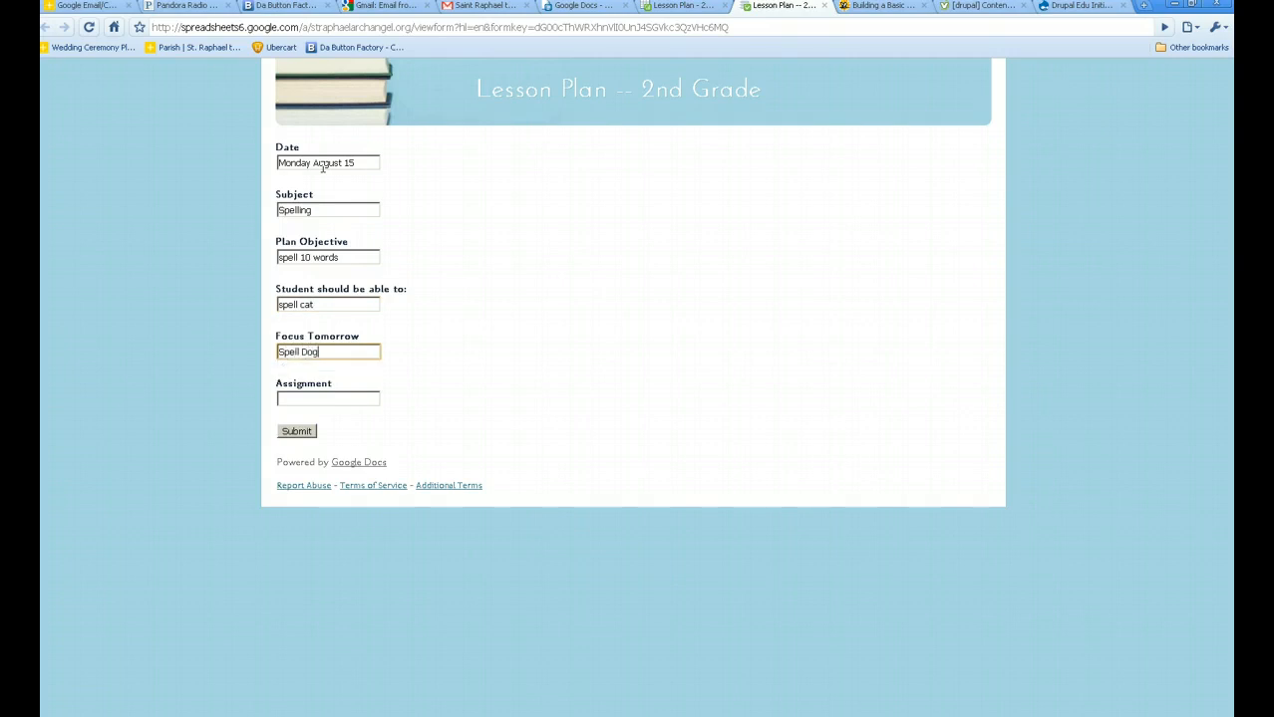
{"action": "key", "text": "Tab"}
{"action": "type", "text": "R"}
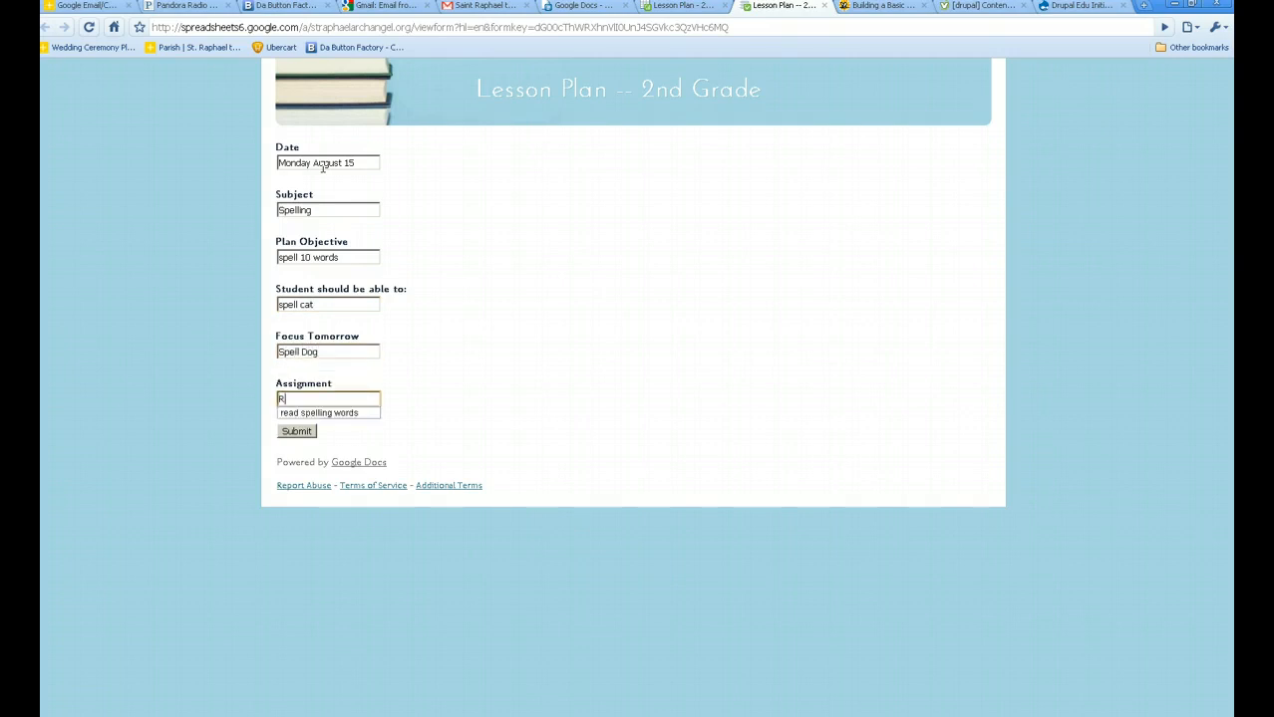
{"action": "key", "text": "BackSpace"}
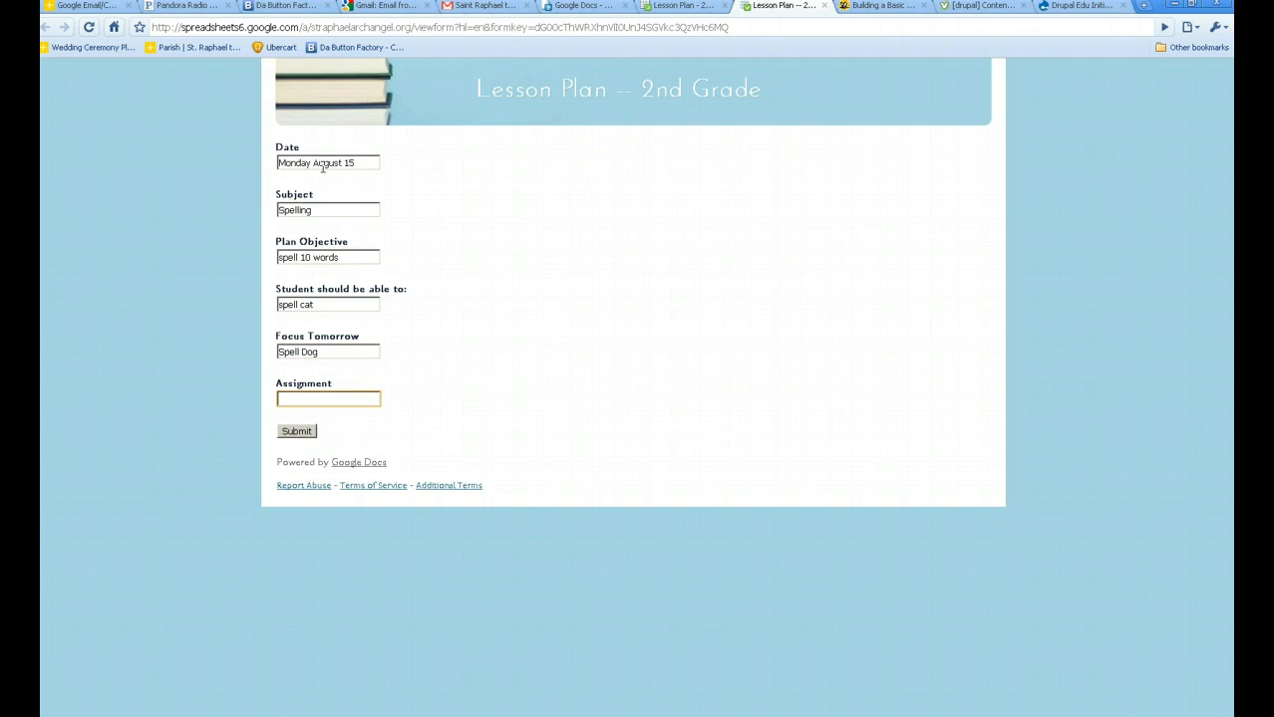
{"action": "type", "text": "memorize 10 words"}
{"action": "key", "text": "Tab"}
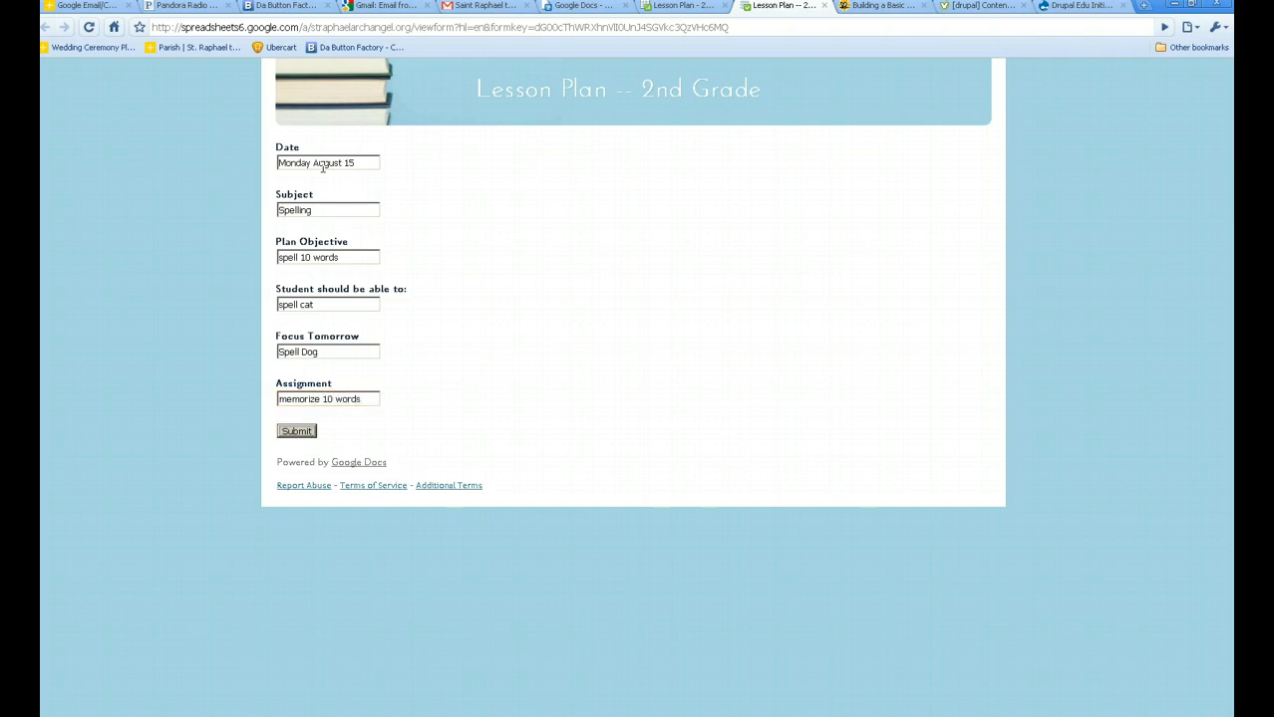
{"action": "left_click", "coordinate": [308, 435]}
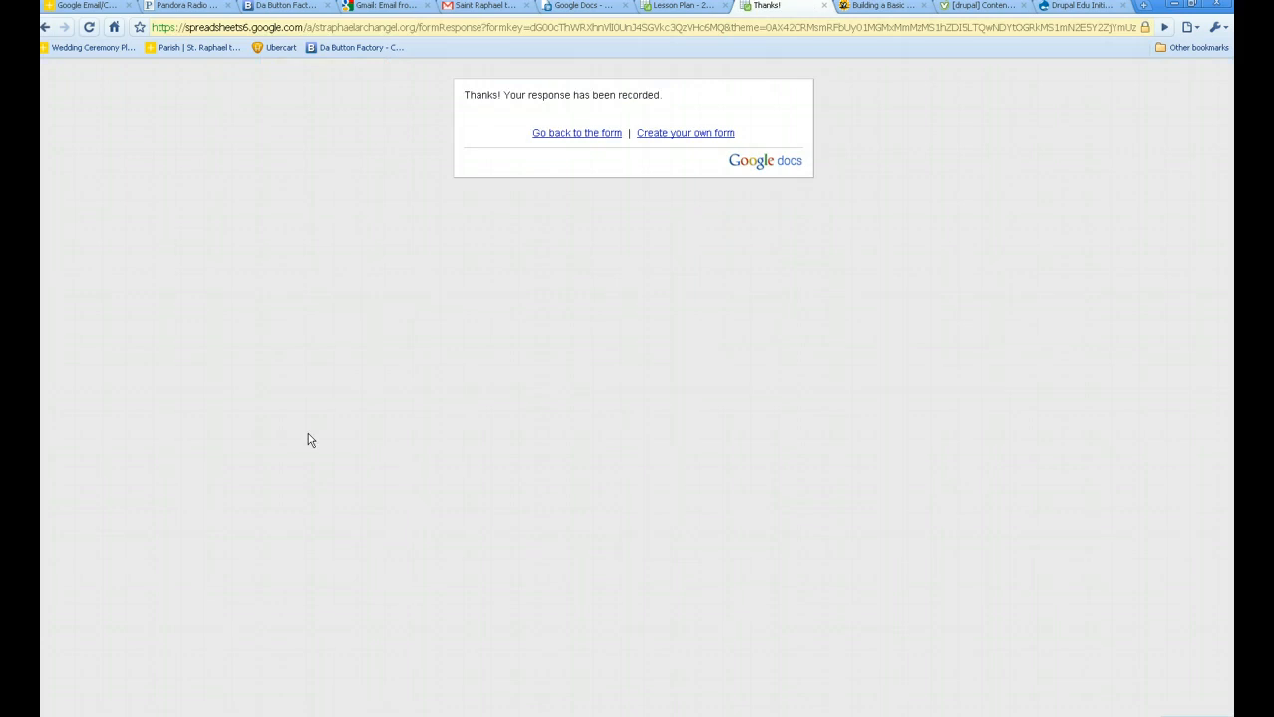
Switch to the responses spreadsheet and sort by Timestamp column A, Z→A, putting Spelling on top.
{"action": "left_click", "coordinate": [591, 134]}
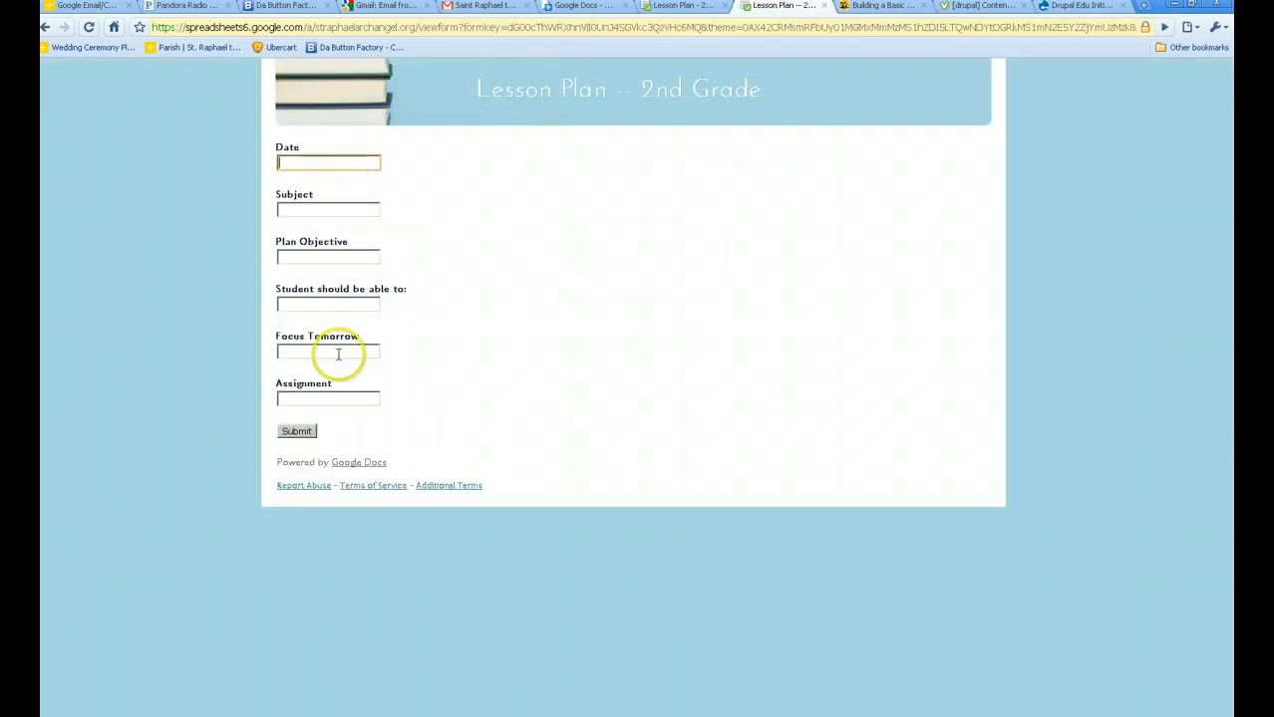
{"action": "left_click", "coordinate": [687, 6]}
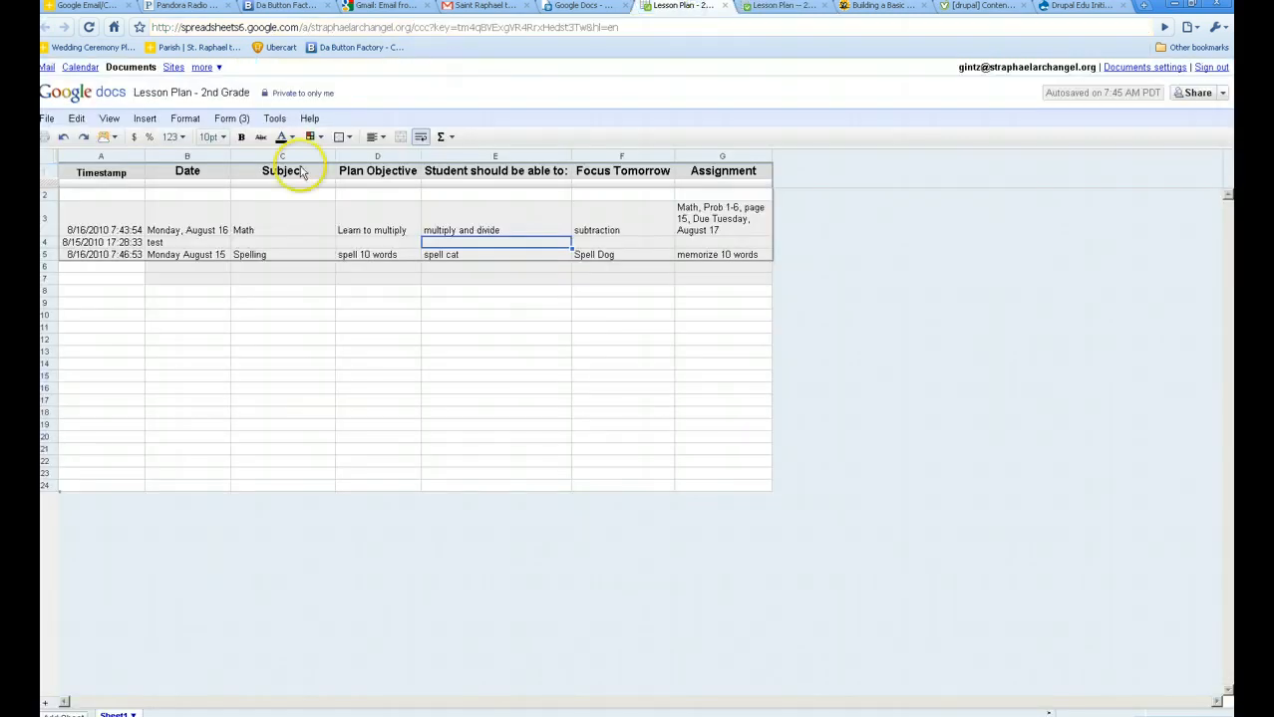
{"action": "left_click", "coordinate": [107, 174]}
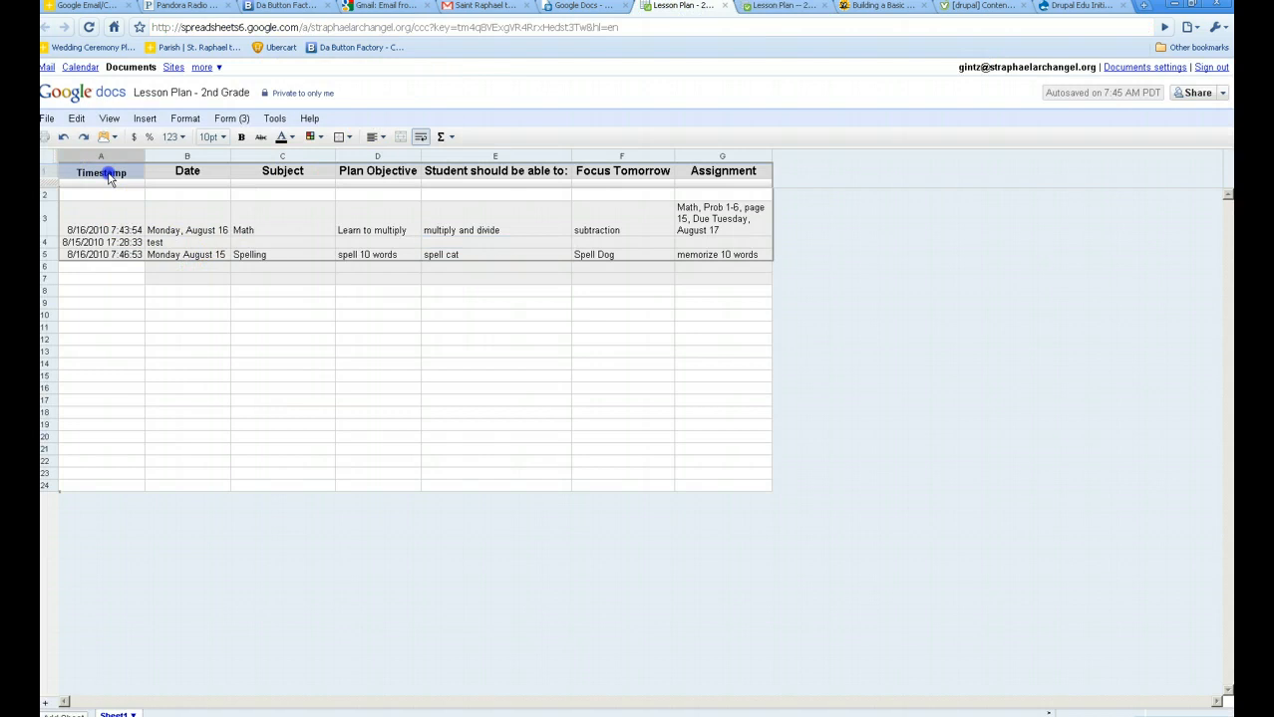
{"action": "left_click", "coordinate": [274, 118]}
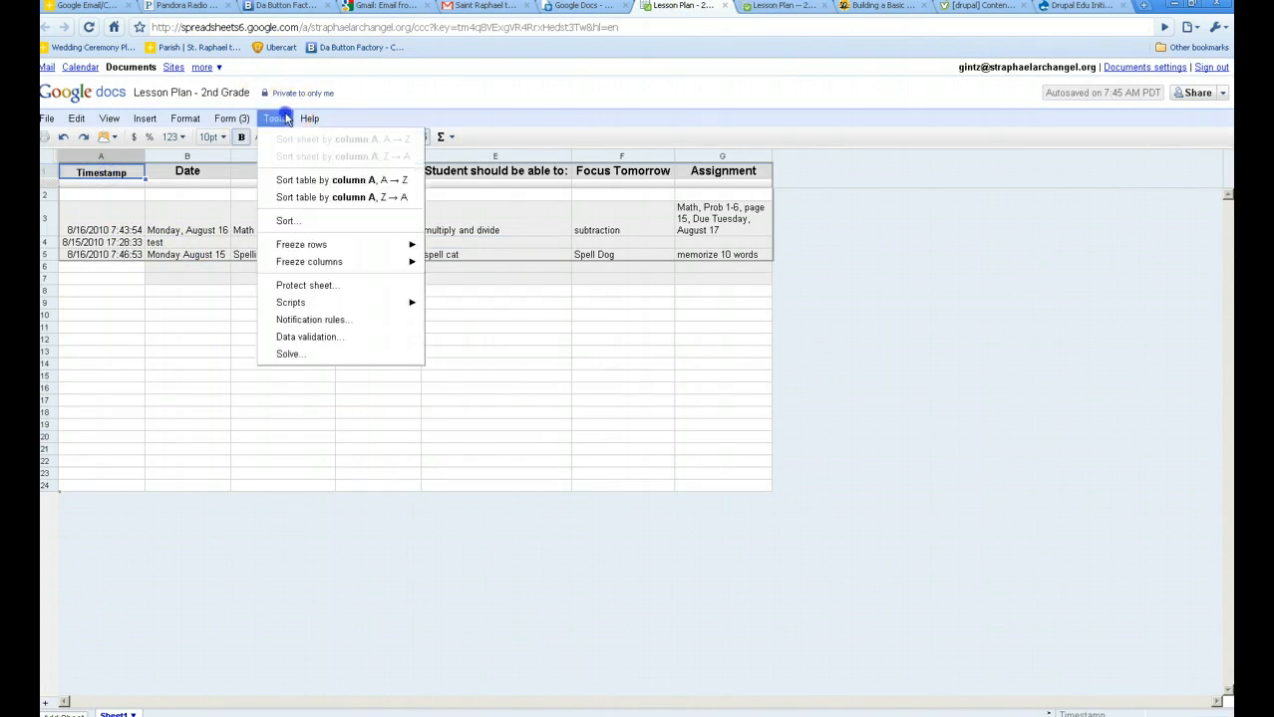
{"action": "mouse_move", "coordinate": [278, 121]}
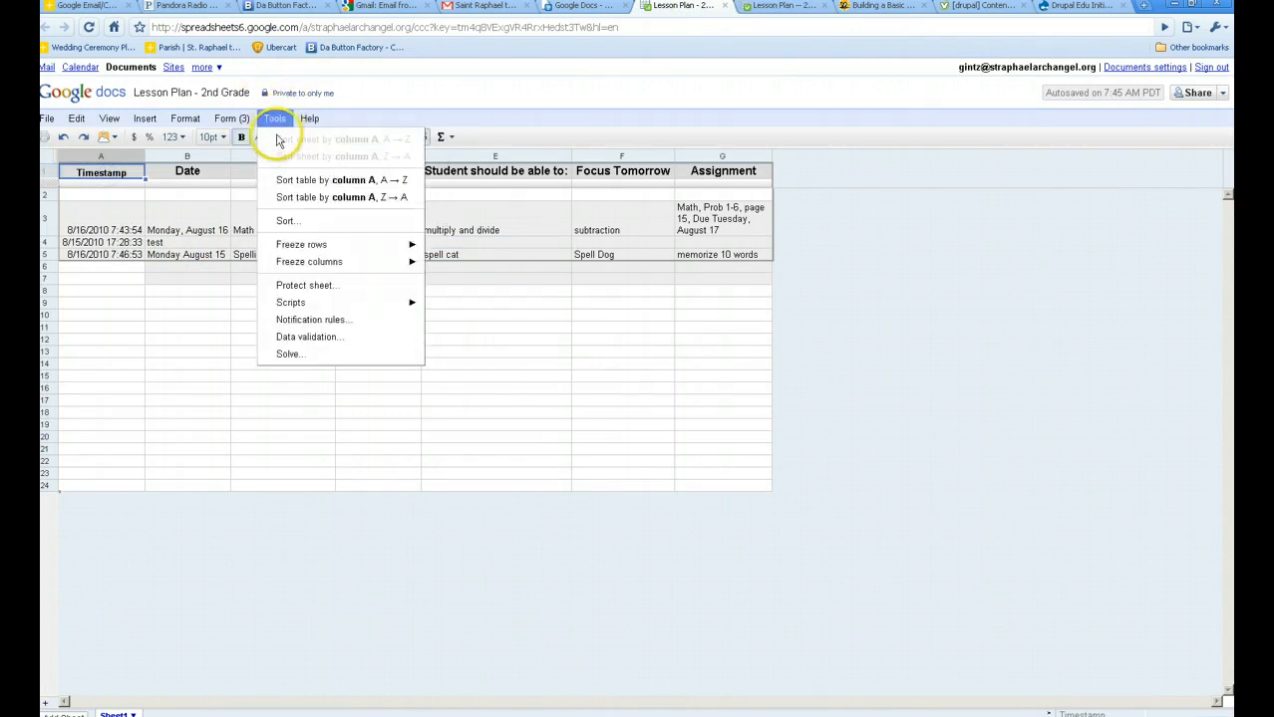
{"action": "left_click", "coordinate": [295, 198]}
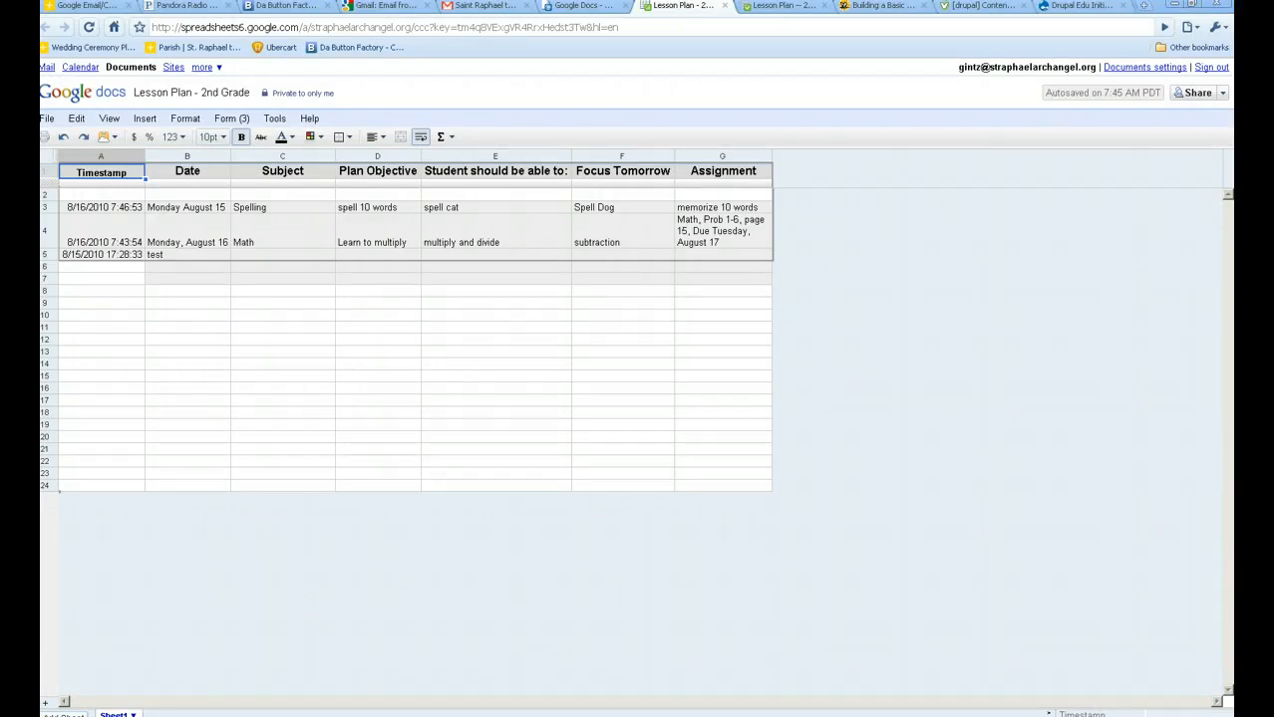
Open the live Lesson Plan -- 2nd Grade form and copy its web address.
{"action": "left_click", "coordinate": [237, 120]}
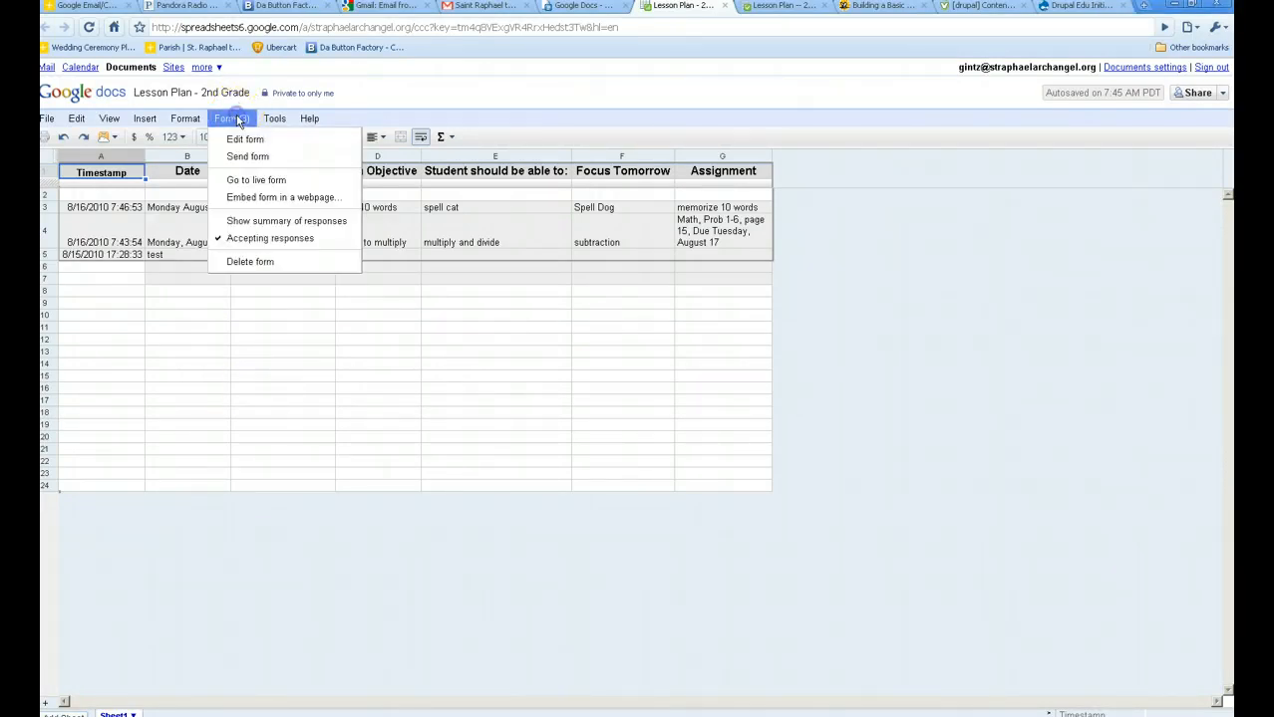
{"action": "left_click", "coordinate": [263, 182]}
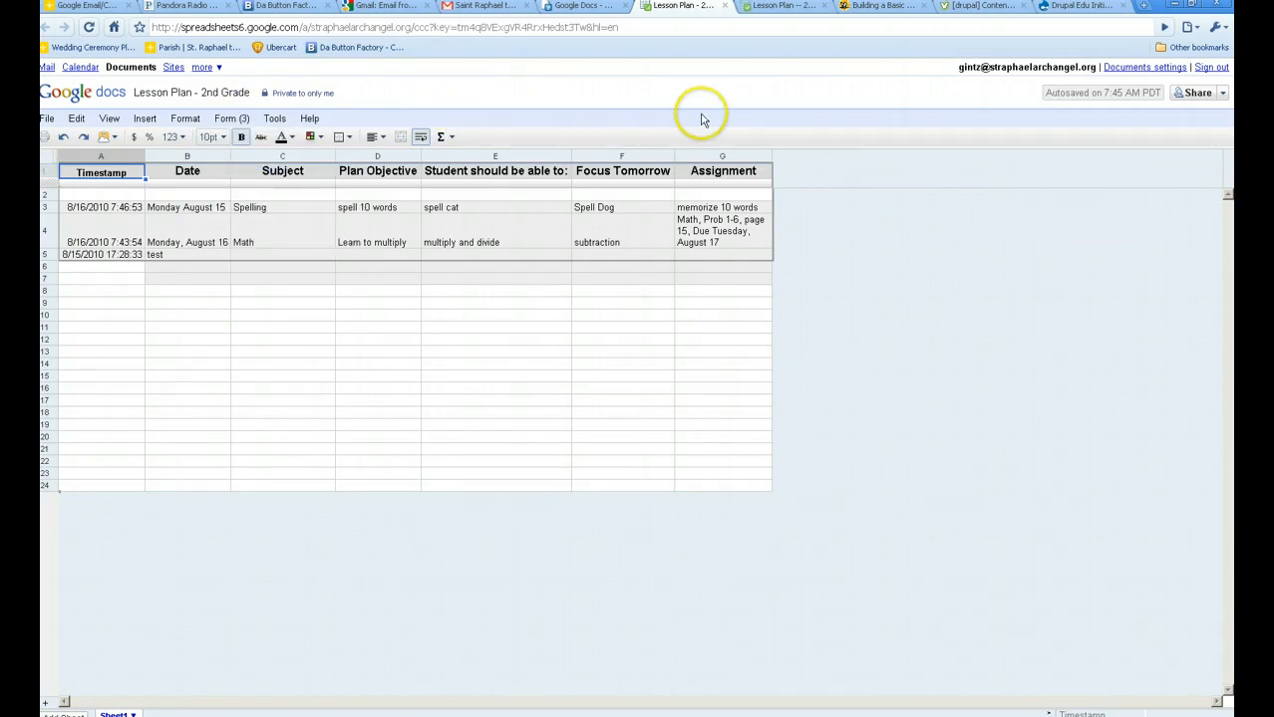
{"action": "left_click", "coordinate": [781, 7]}
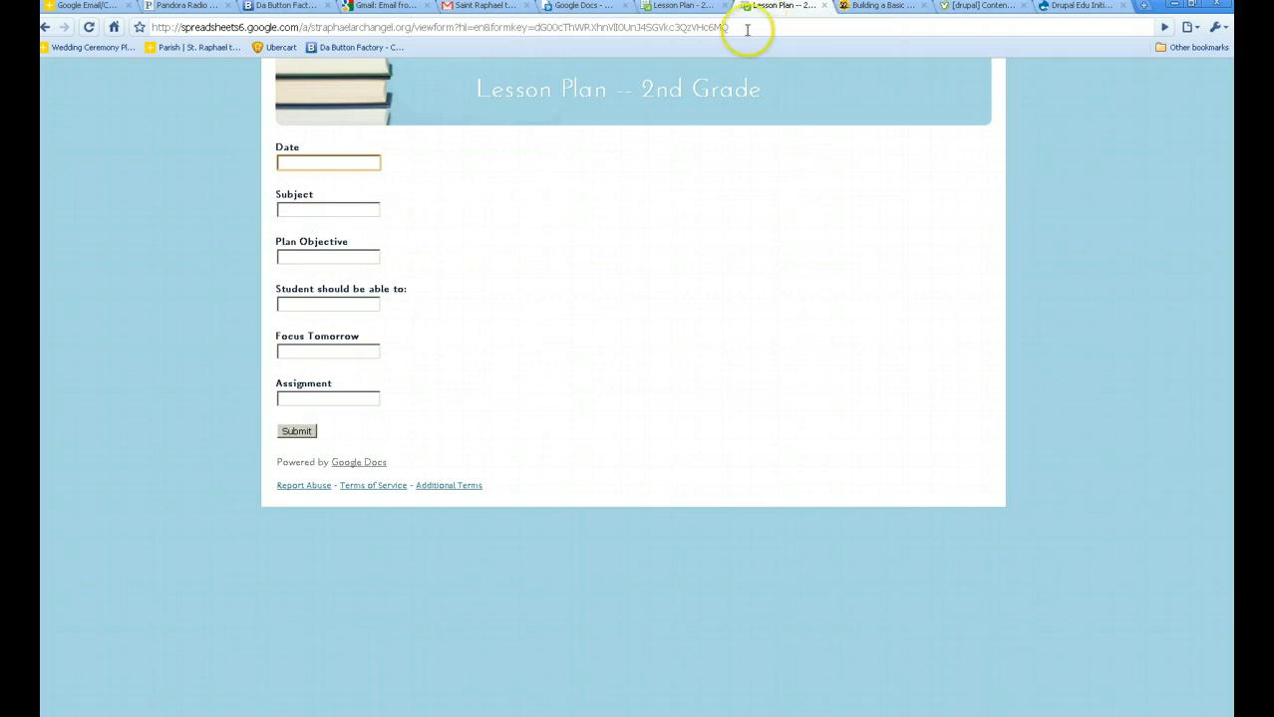
{"action": "left_click_drag", "start_coordinate": [743, 27], "coordinate": [156, 30]}
{"action": "right_click", "coordinate": [155, 30]}
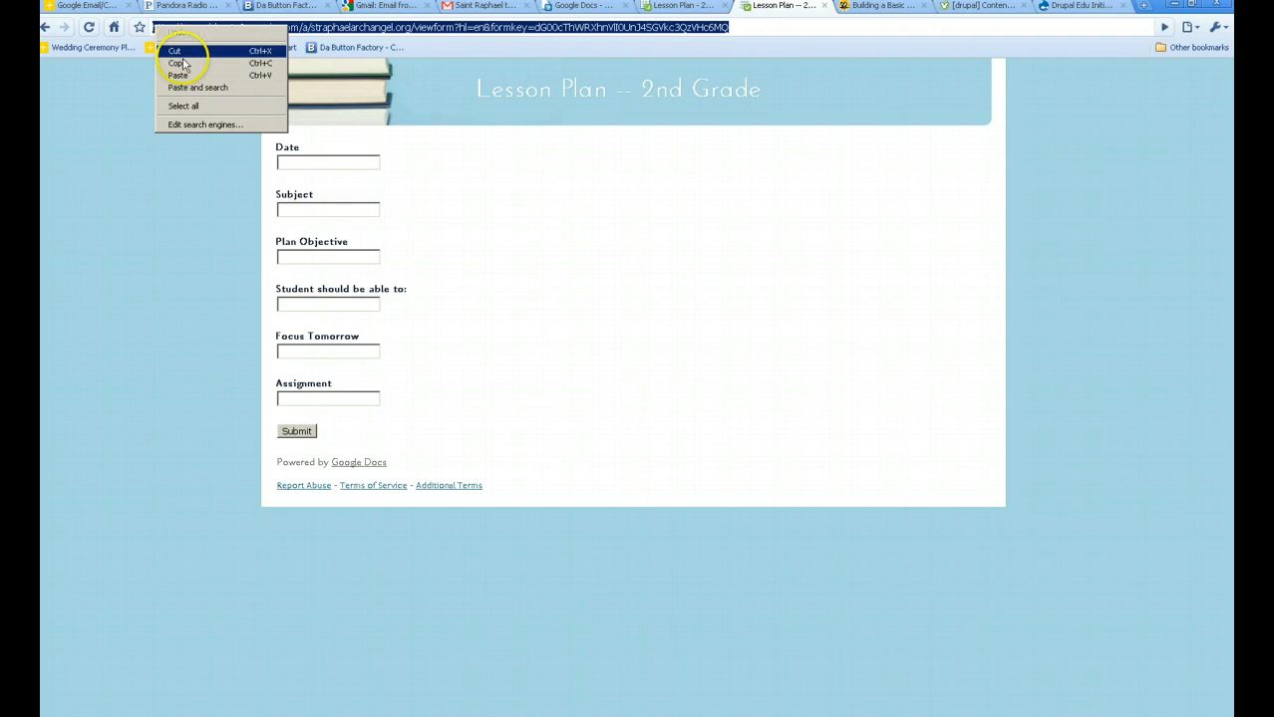
{"action": "left_click", "coordinate": [181, 60]}
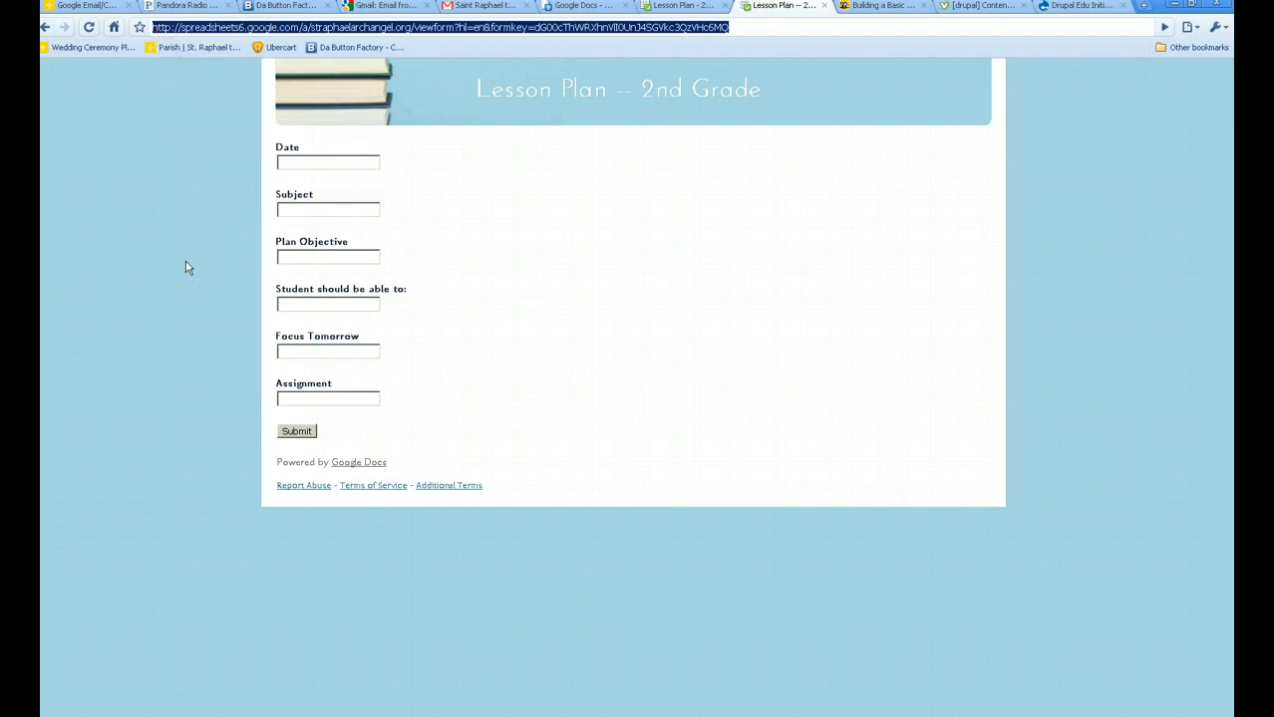
Bookmark the live form to the Bookmarks bar and close its tab.
{"action": "left_click", "coordinate": [139, 27]}
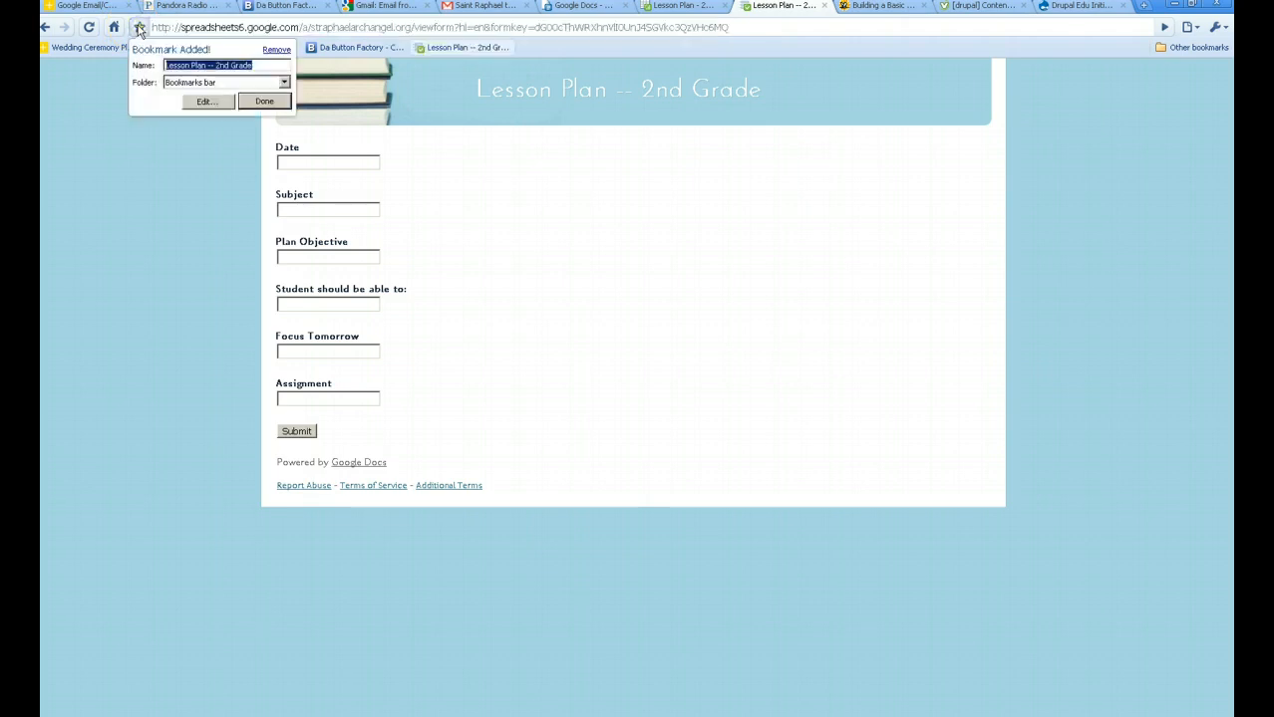
{"action": "left_click", "coordinate": [540, 38]}
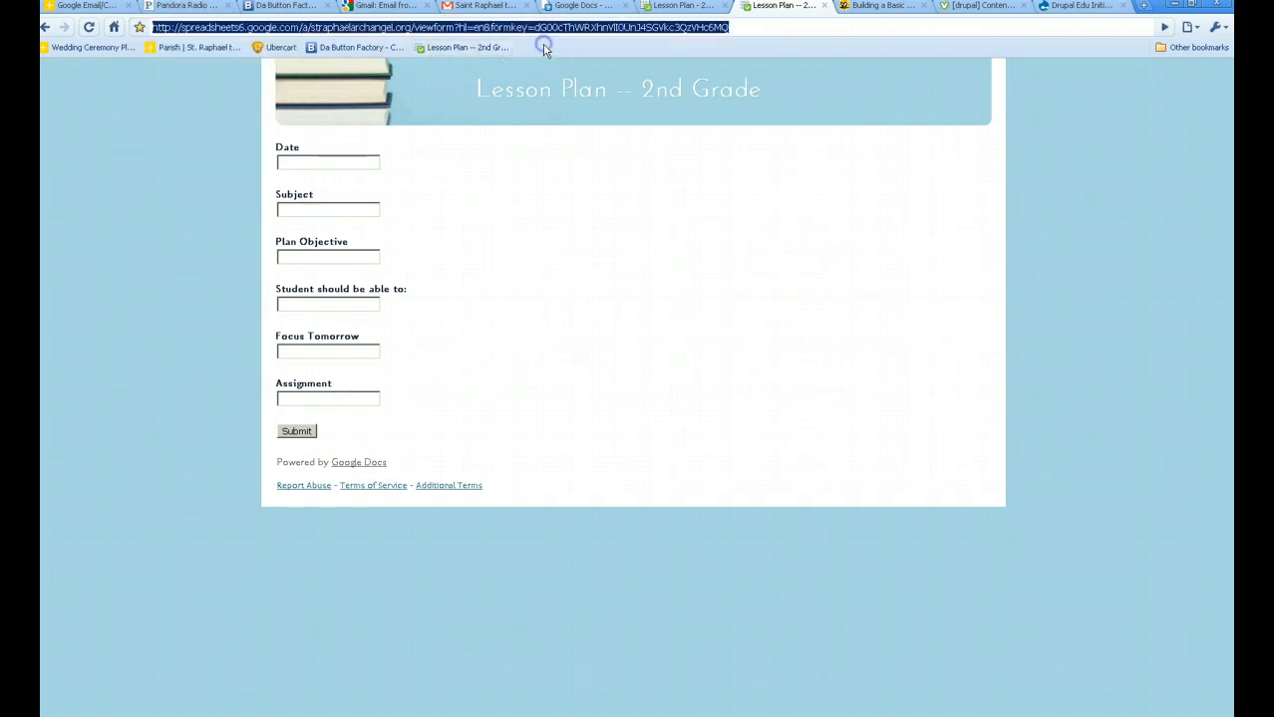
{"action": "left_click", "coordinate": [825, 6]}
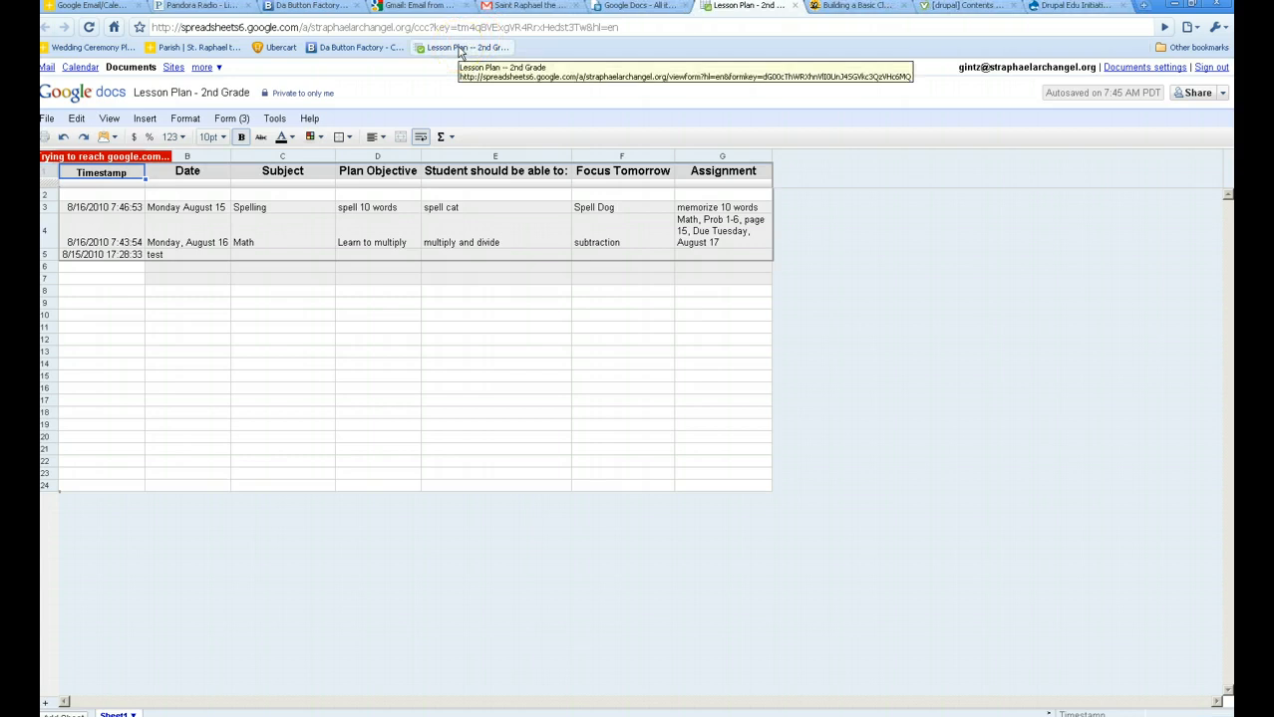
Test the new form bookmark, then open Lesson Plan - 2nd Grade from the Gmail Documents list.
{"action": "left_click", "coordinate": [461, 50]}
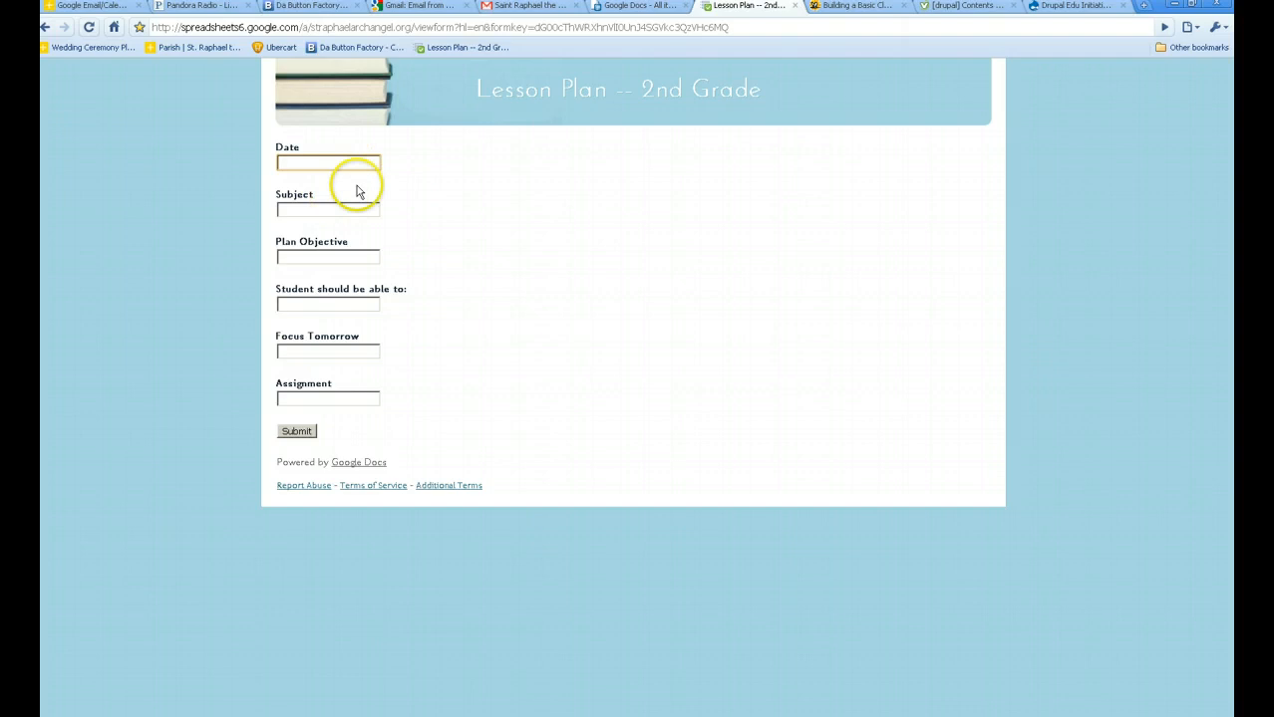
{"action": "left_click", "coordinate": [534, 8]}
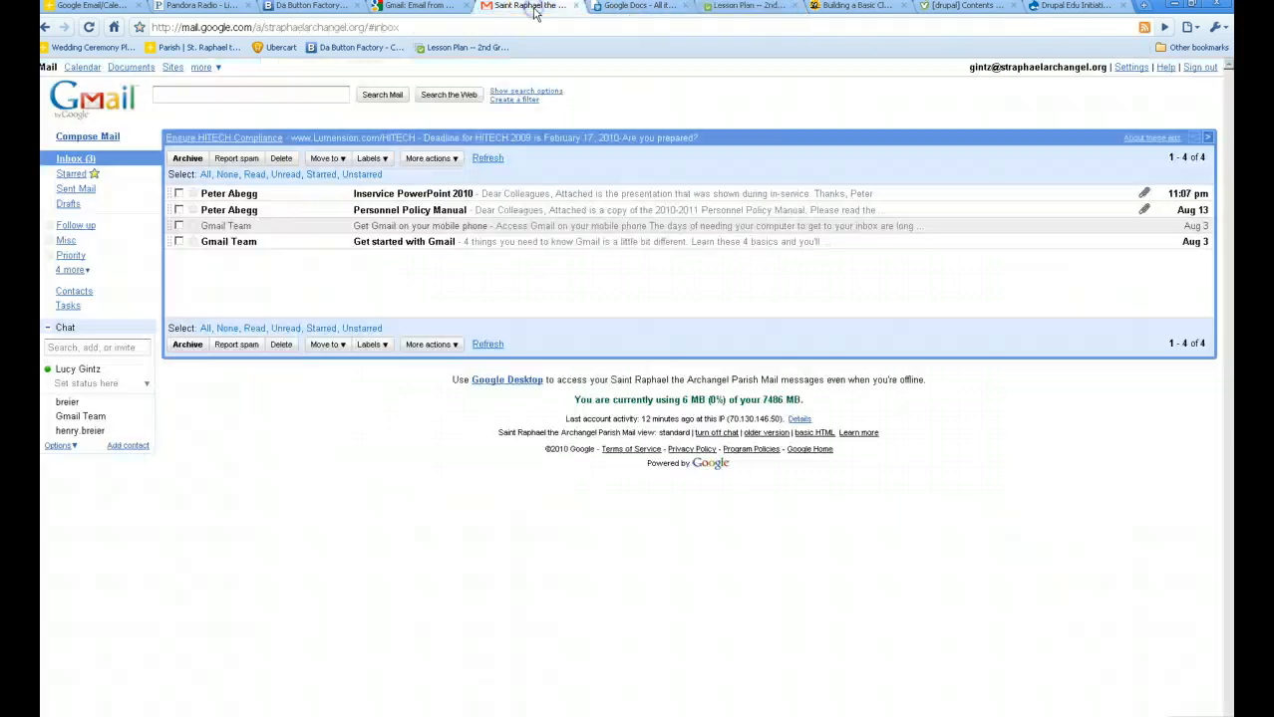
{"action": "left_click", "coordinate": [128, 68]}
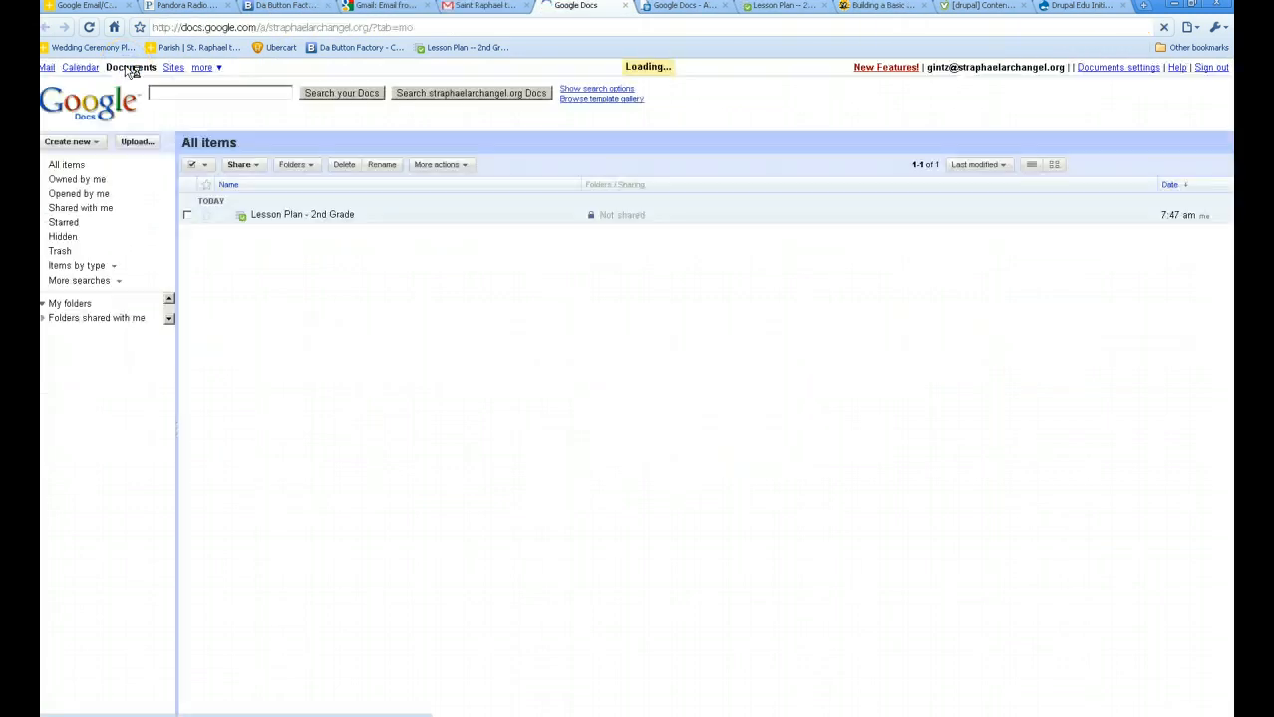
{"action": "left_click", "coordinate": [315, 215]}
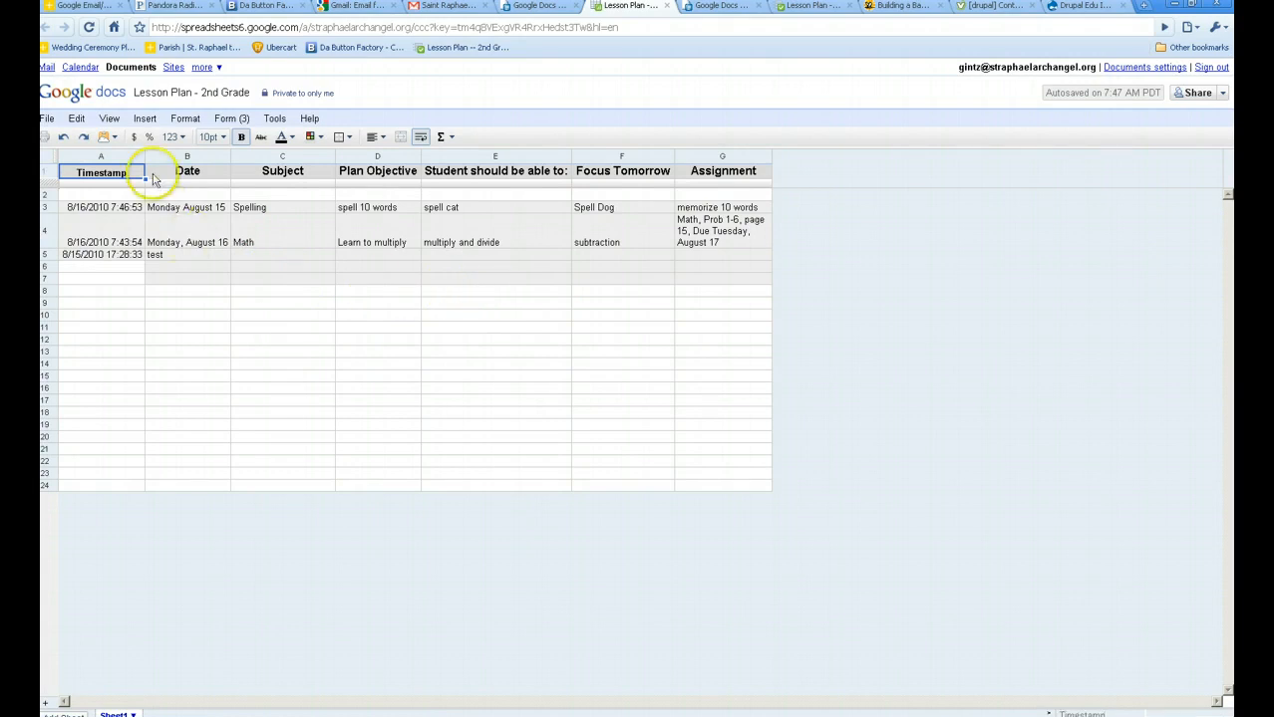
Select the Timestamp column, dismiss the Insert menu unchanged, and use File > Save and close.
{"action": "left_click", "coordinate": [127, 157]}
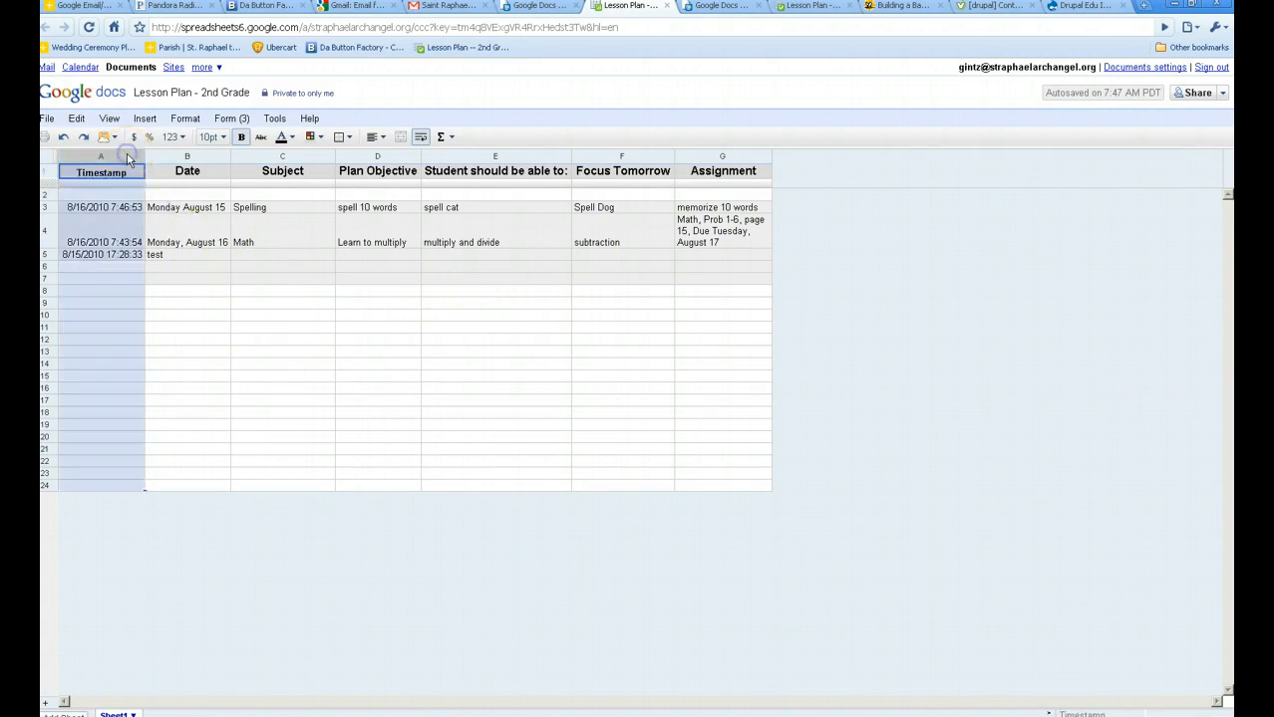
{"action": "left_click", "coordinate": [273, 118]}
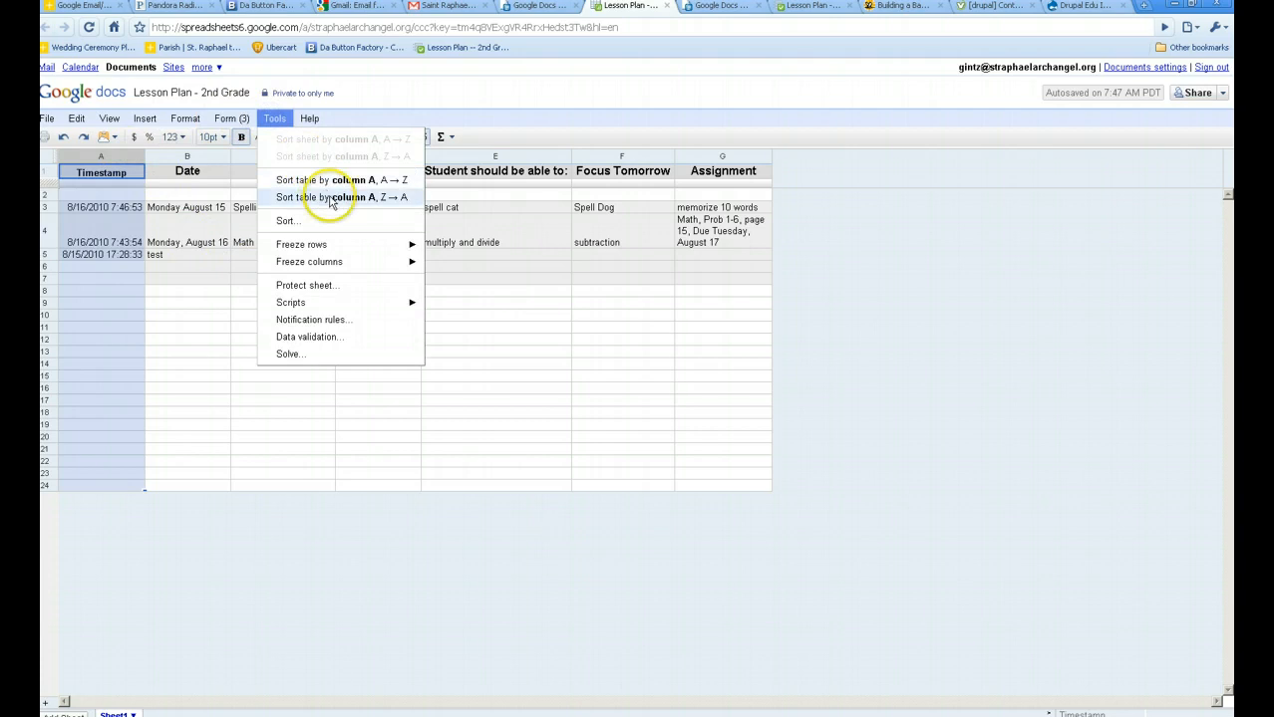
{"action": "left_click", "coordinate": [92, 608]}
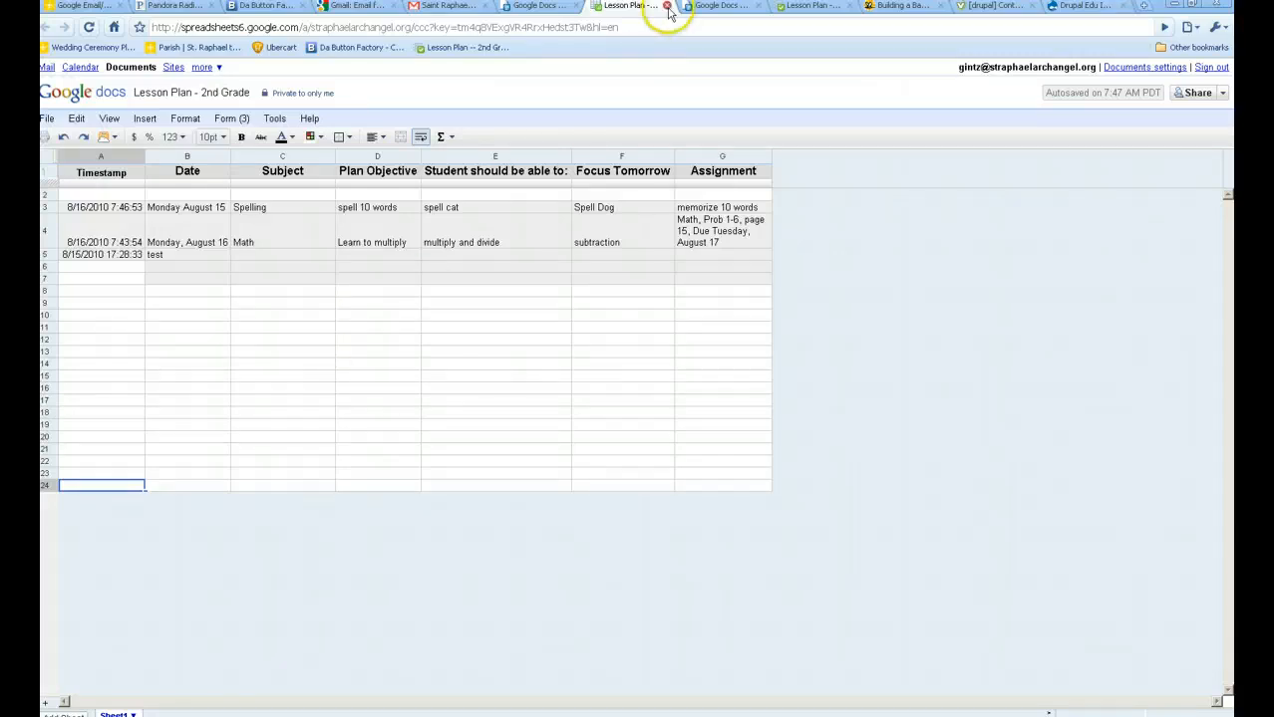
{"action": "left_click", "coordinate": [49, 119]}
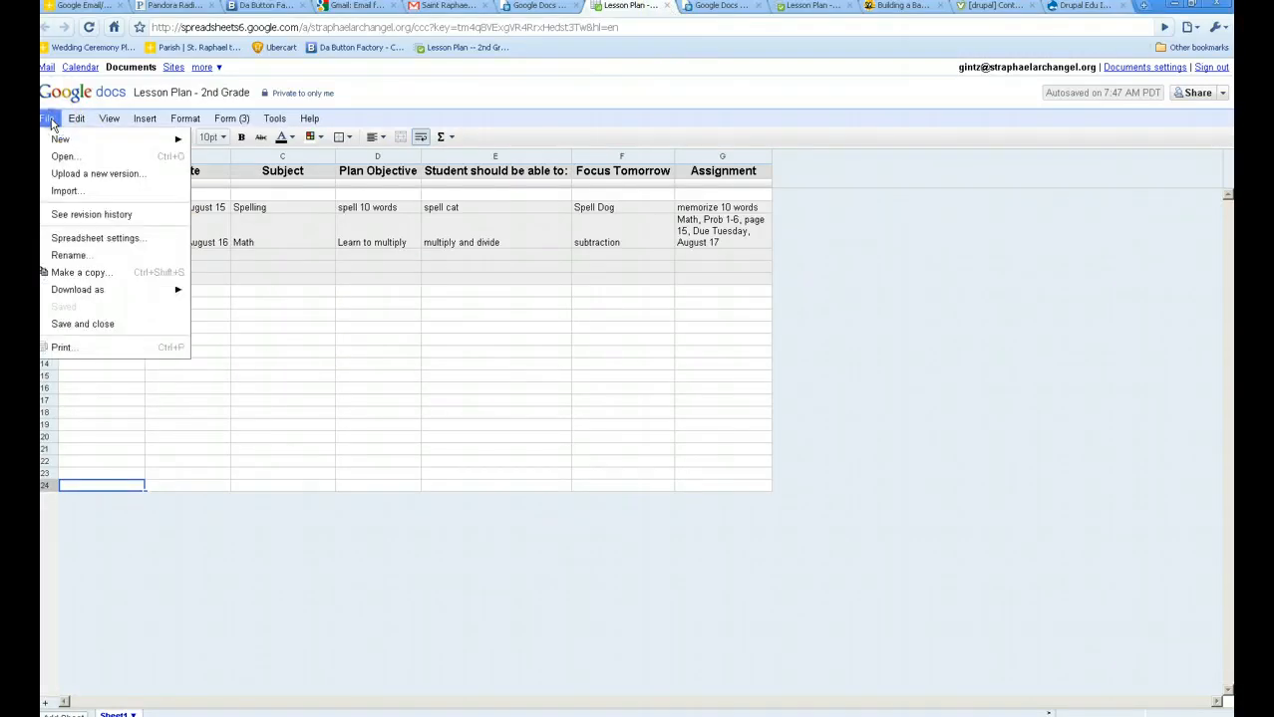
{"action": "left_click", "coordinate": [83, 324]}
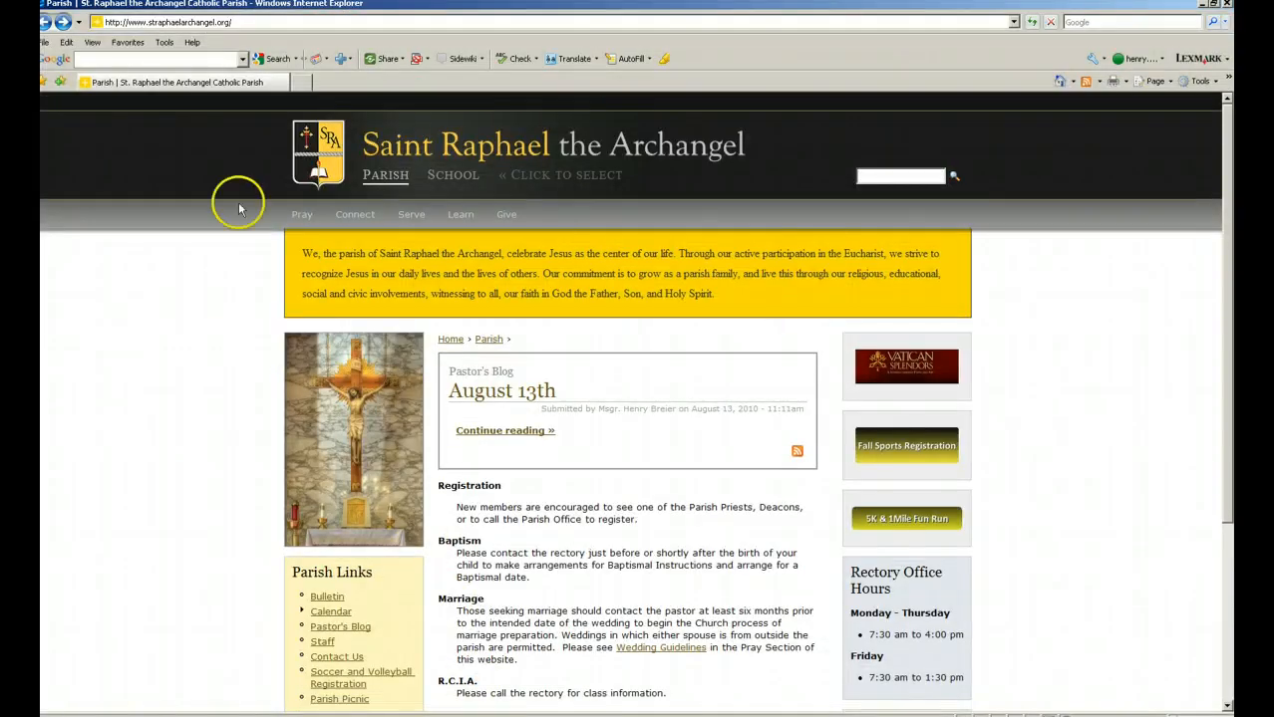
On straphaelarchangel.org, go through School and Academics to the 2nd Grade page.
{"action": "left_click", "coordinate": [230, 22]}
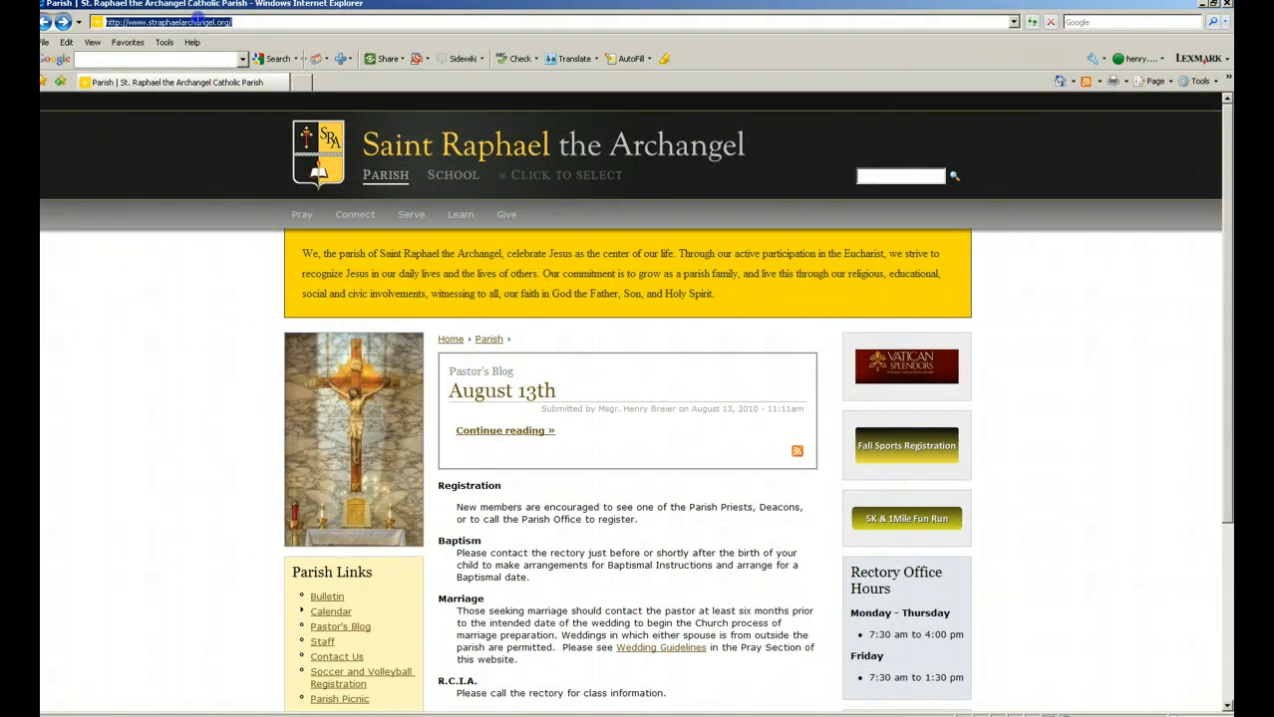
{"action": "left_click", "coordinate": [457, 179]}
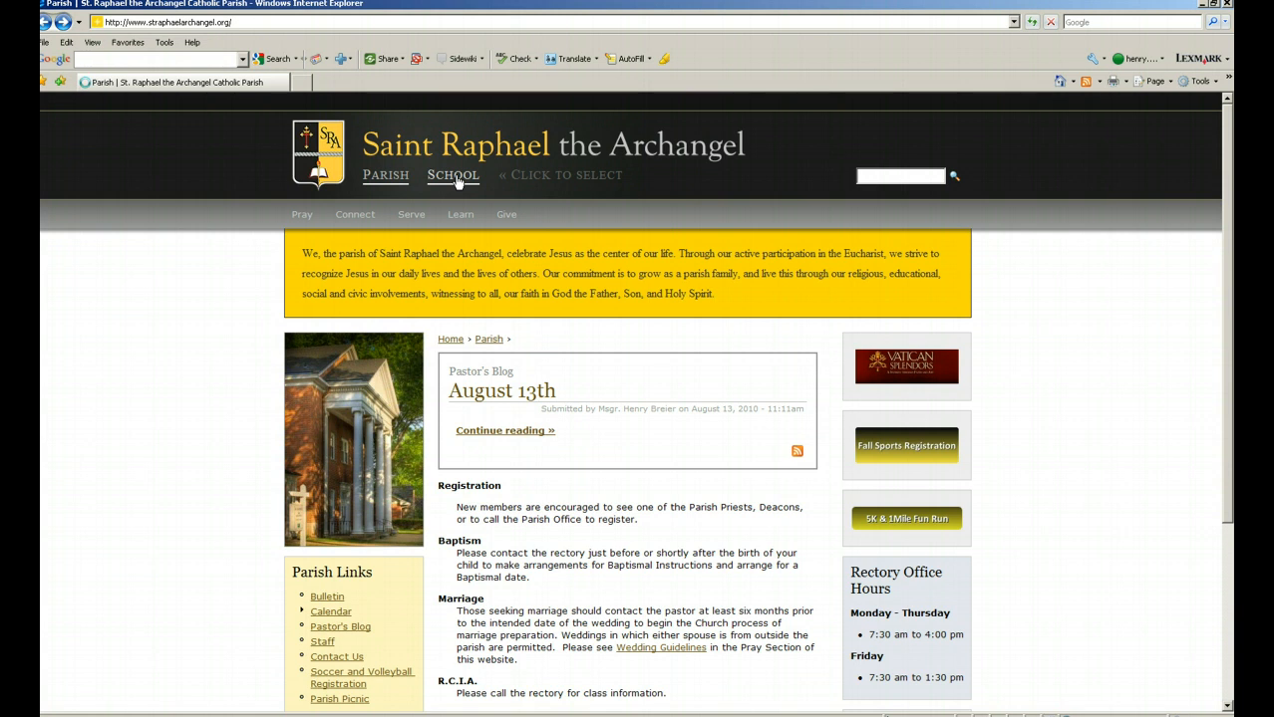
{"action": "left_click", "coordinate": [454, 176]}
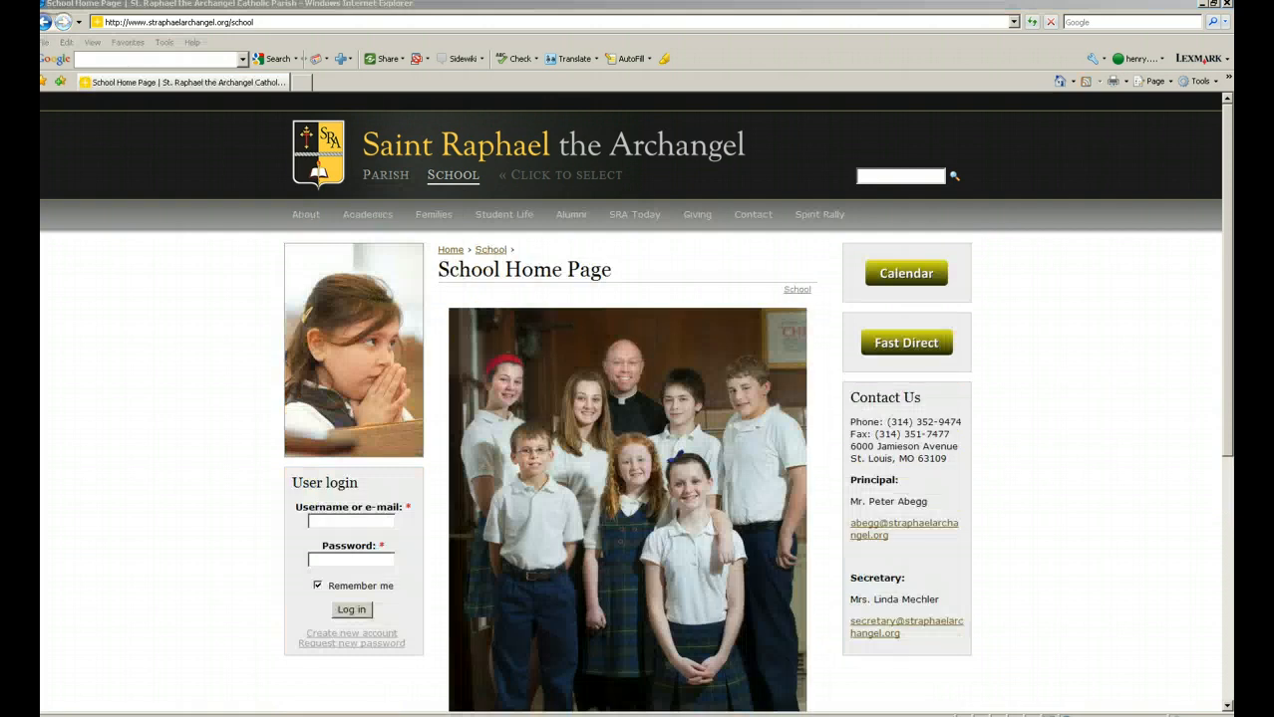
{"action": "left_click", "coordinate": [367, 215]}
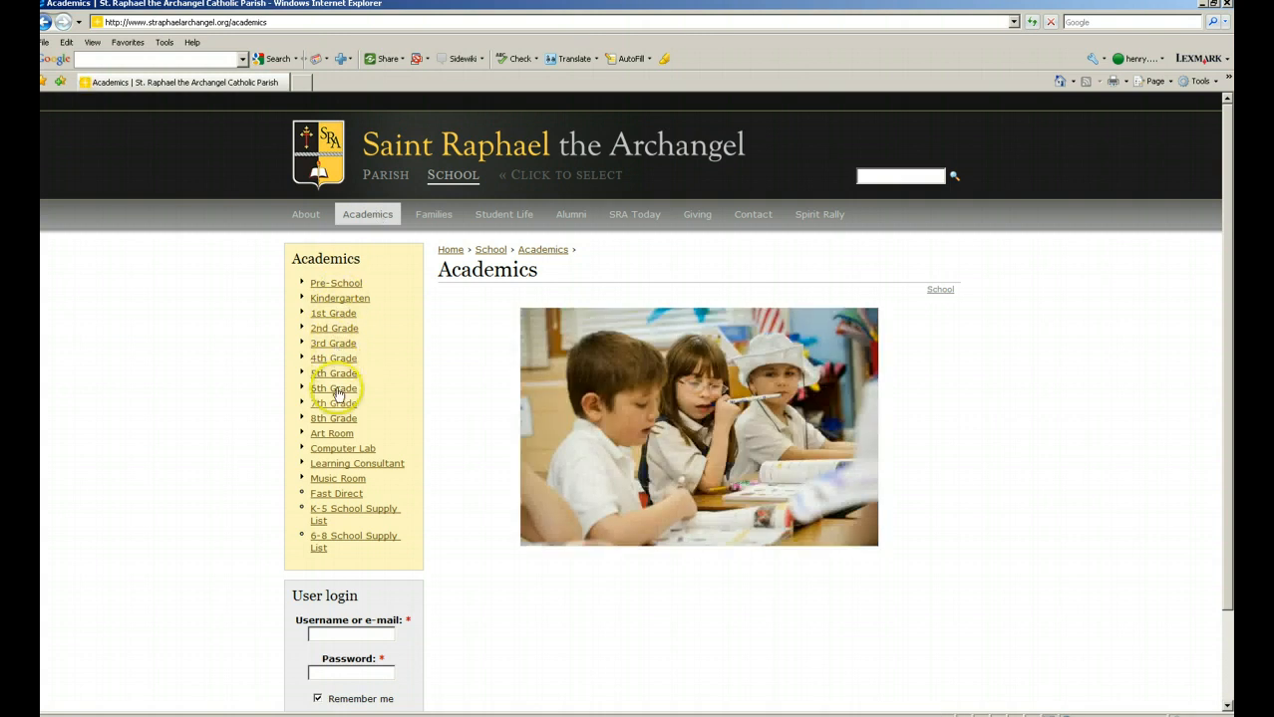
{"action": "left_click", "coordinate": [340, 333]}
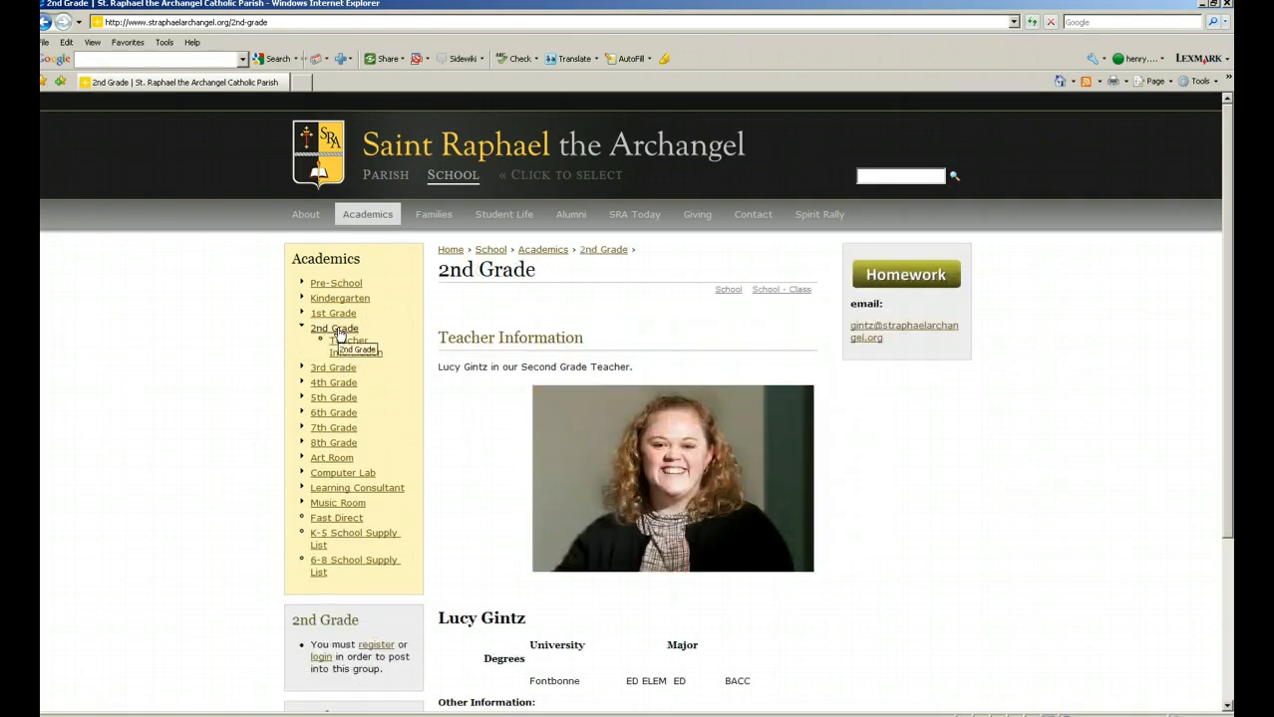
{"action": "left_click", "coordinate": [937, 282]}
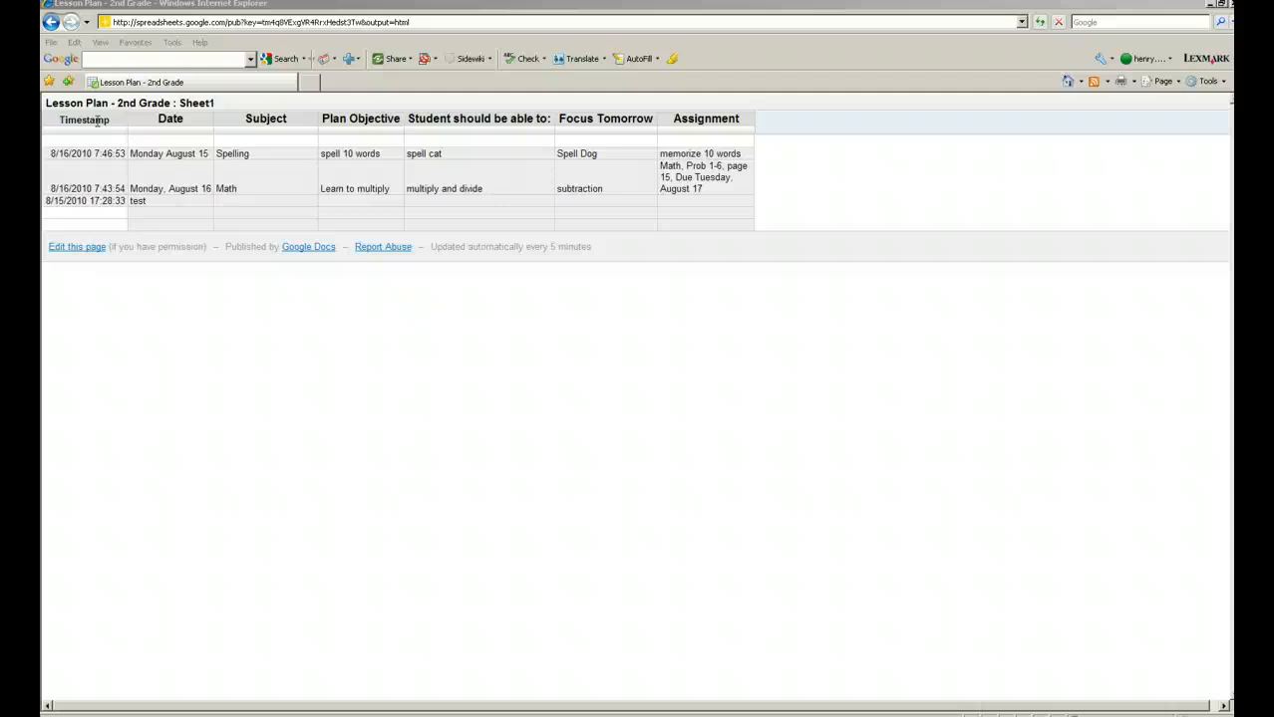
{"action": "left_click", "coordinate": [51, 24]}
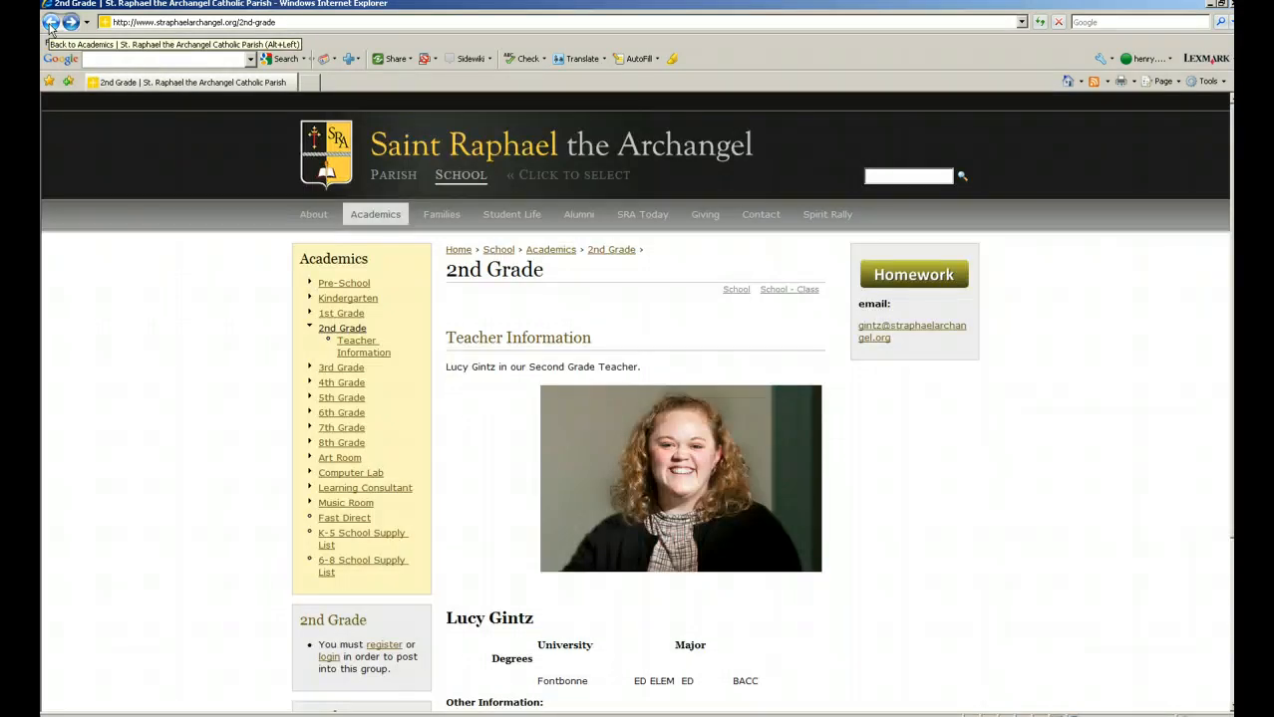
{"action": "left_click", "coordinate": [76, 652]}
{"action": "left_click", "coordinate": [68, 716]}
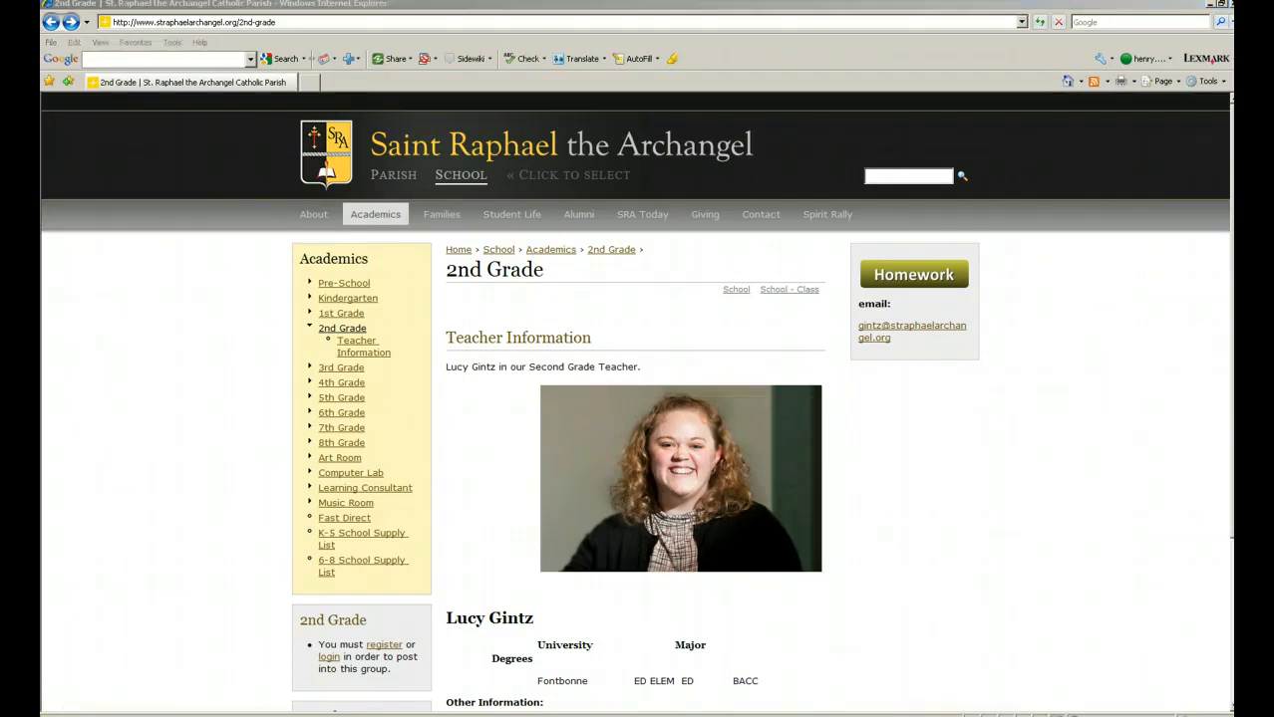